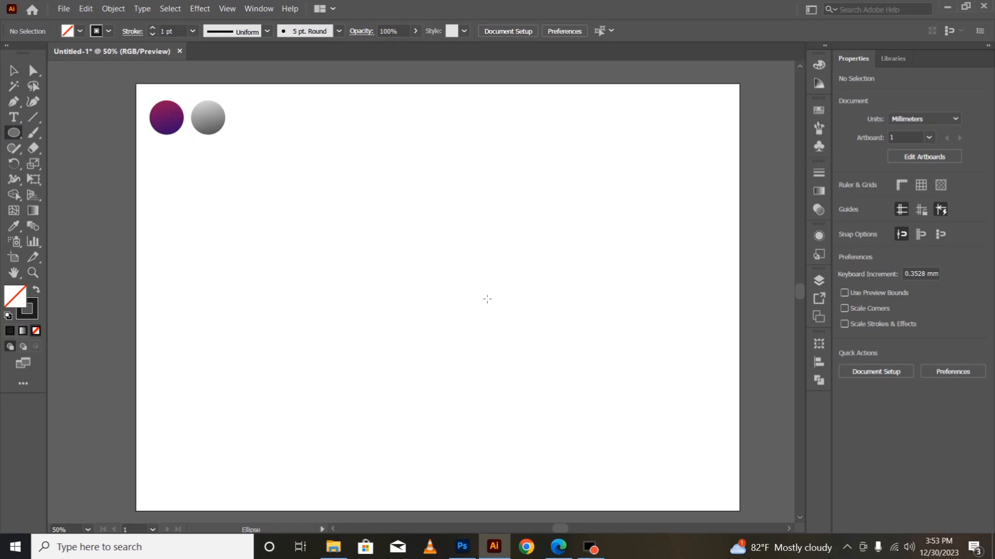
Step: Draw an unfilled circle about 165 mm in diameter and move it near the artboard's centre
left_click_drag(355, 196, 597, 377)
key("v")
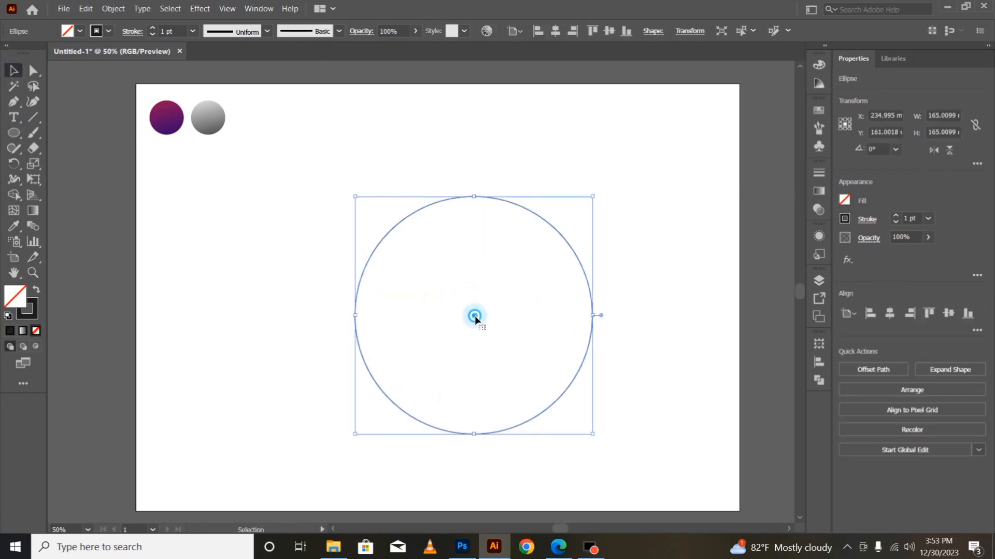
left_click_drag(473, 316, 460, 293)
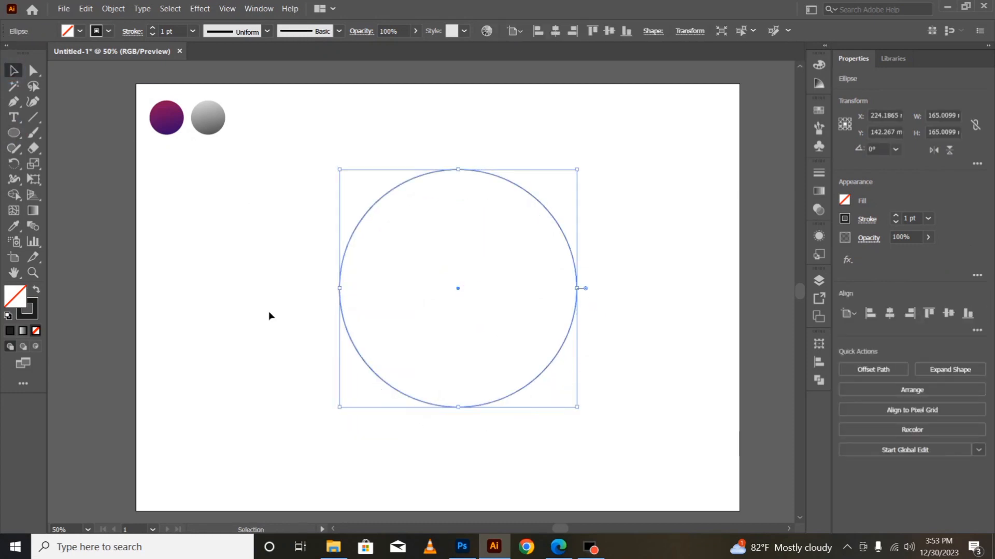
Step: Draw a horizontal line about 308 mm long and a vertical line about 263 mm long crossing near the circle's centre
left_click(33, 117)
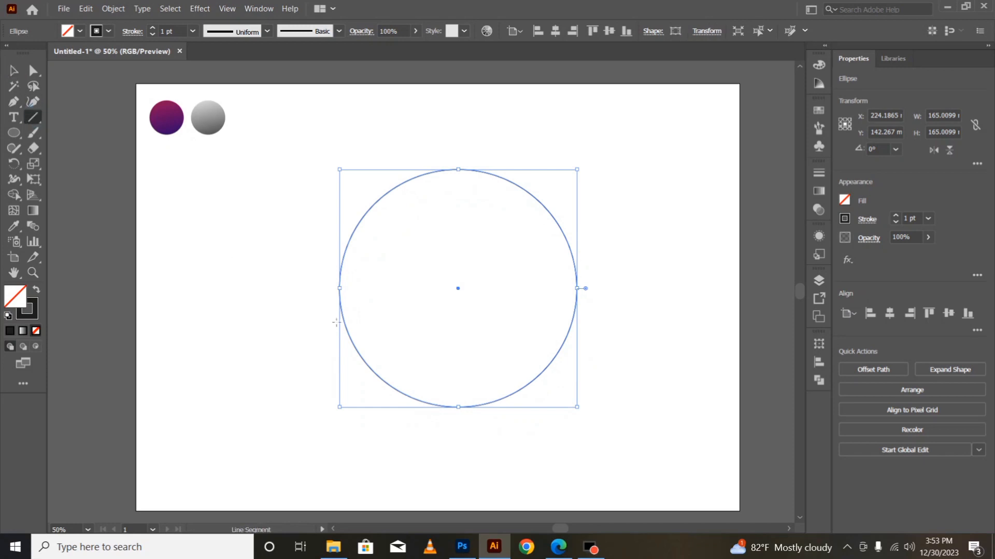
left_click_drag(240, 288, 688, 300)
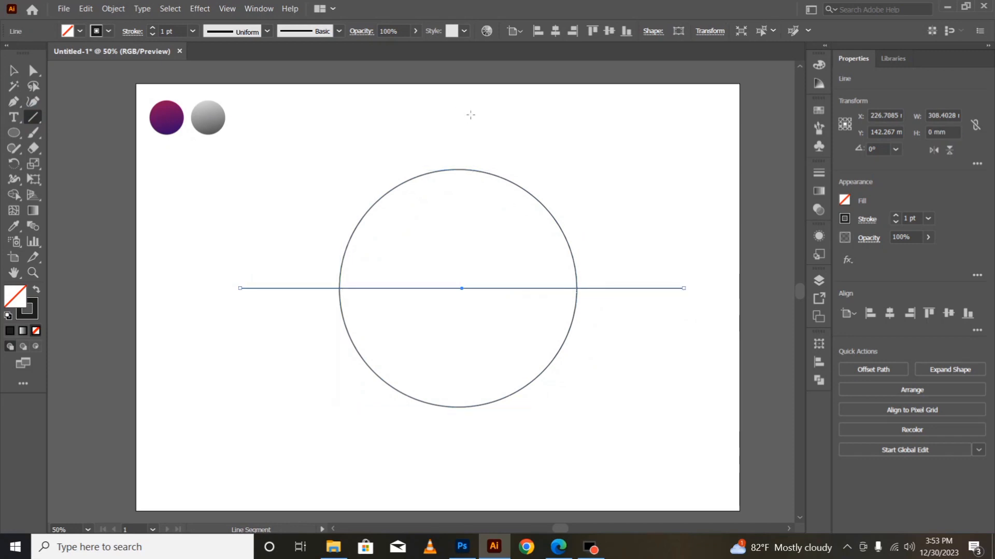
left_click_drag(461, 108, 476, 488)
left_click(14, 70)
left_click(162, 239)
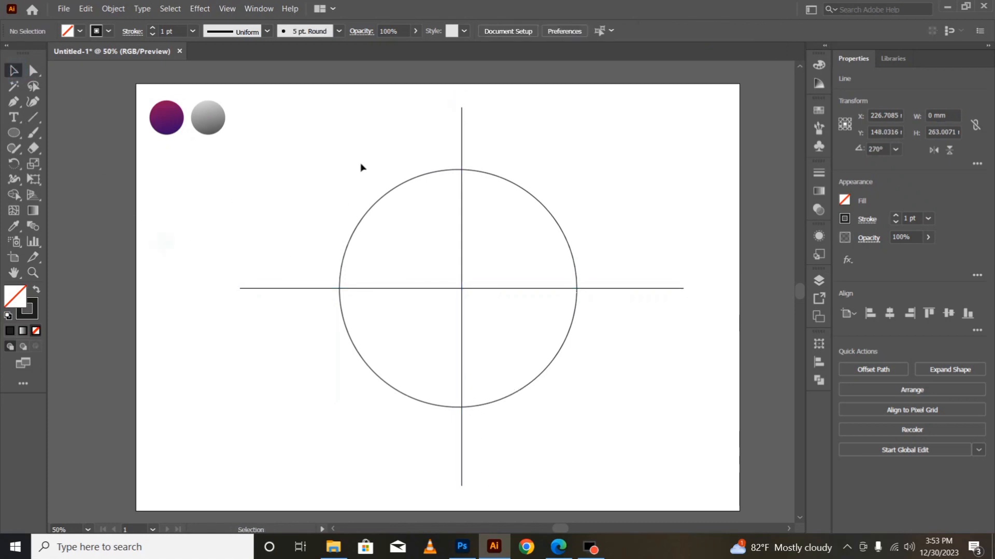
Step: Try stroke weights of 50, 60 and 70 pt on the circle and both crossing lines
left_click_drag(304, 120, 633, 467)
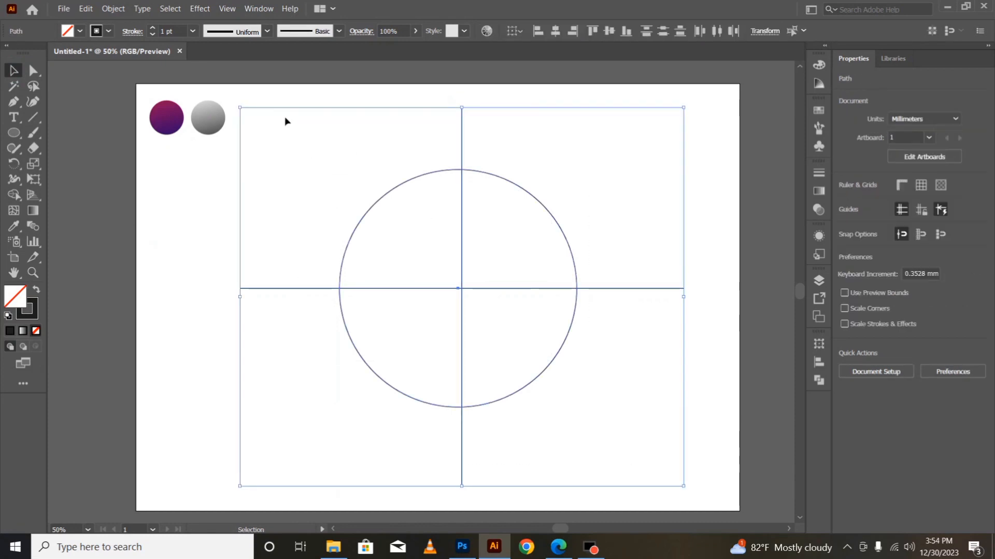
left_click(167, 32)
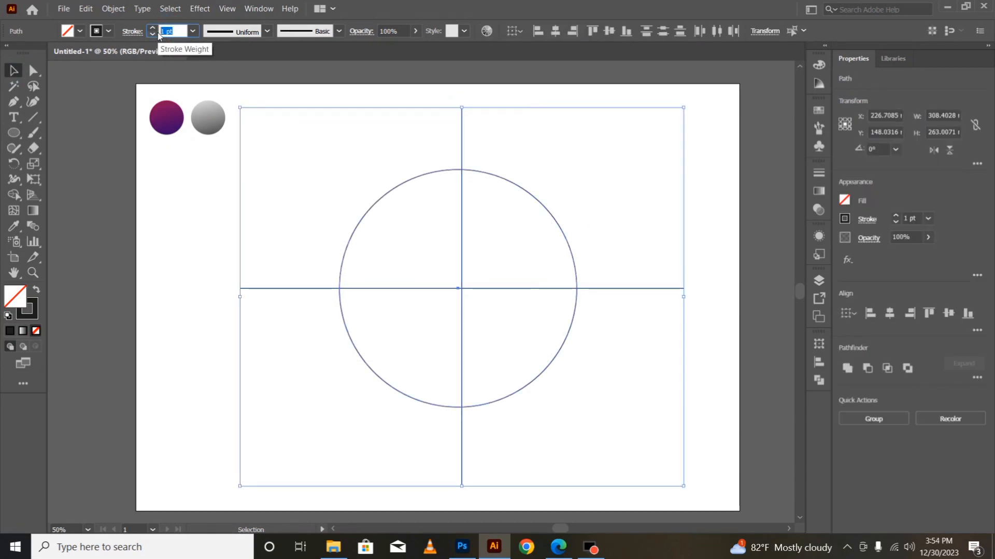
key("Return")
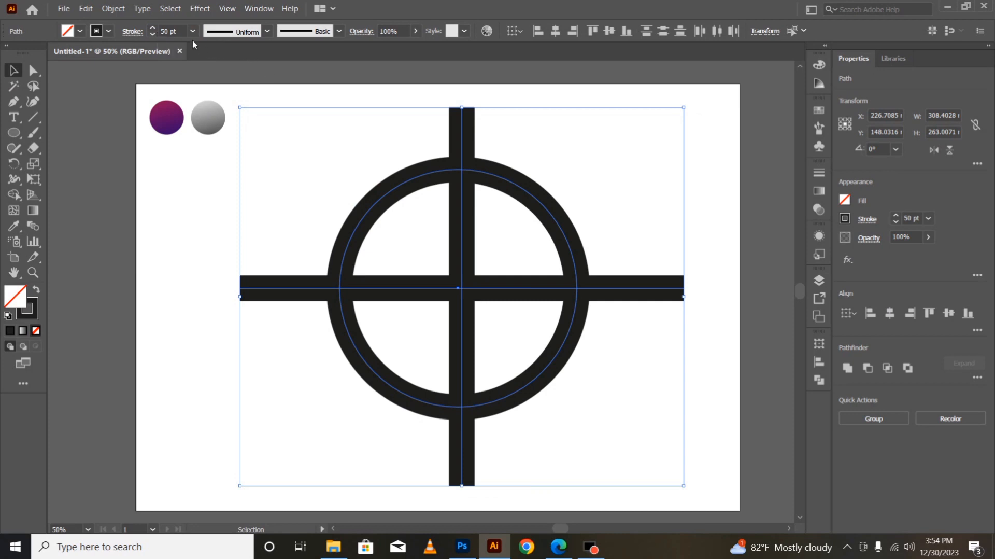
left_click(178, 32)
type("60")
key("Return")
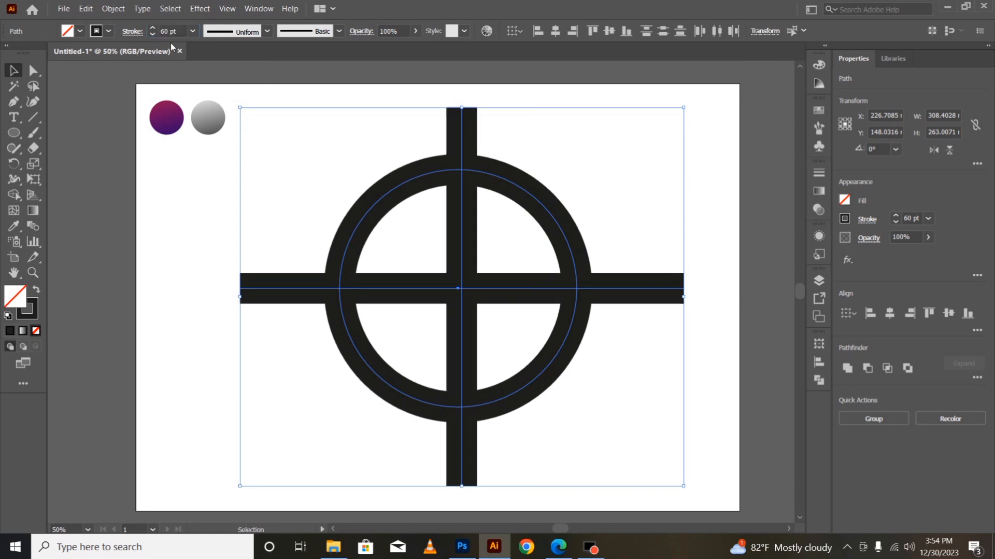
left_click(182, 32)
type("70")
key("Return")
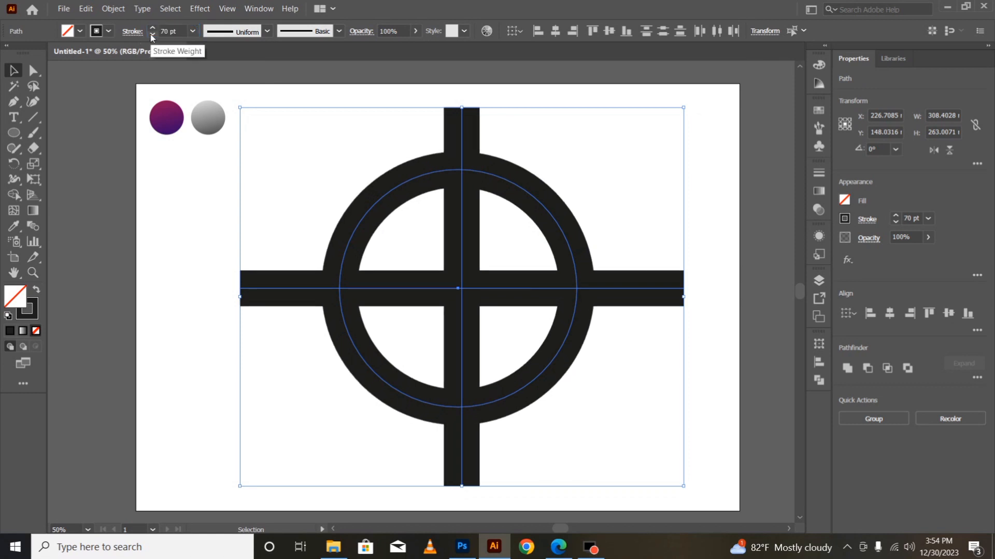
left_click(195, 400)
left_click_drag(291, 165, 652, 478)
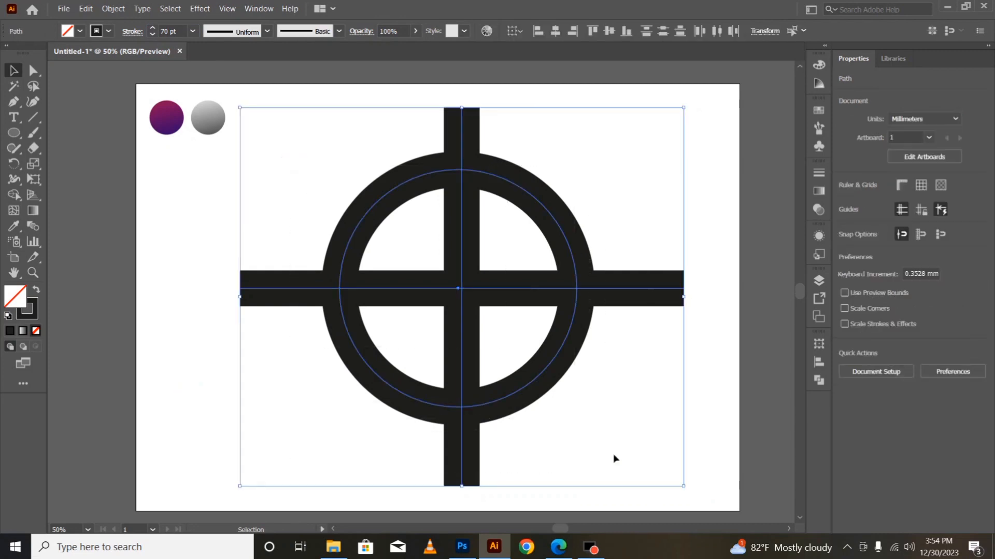
left_click(113, 9)
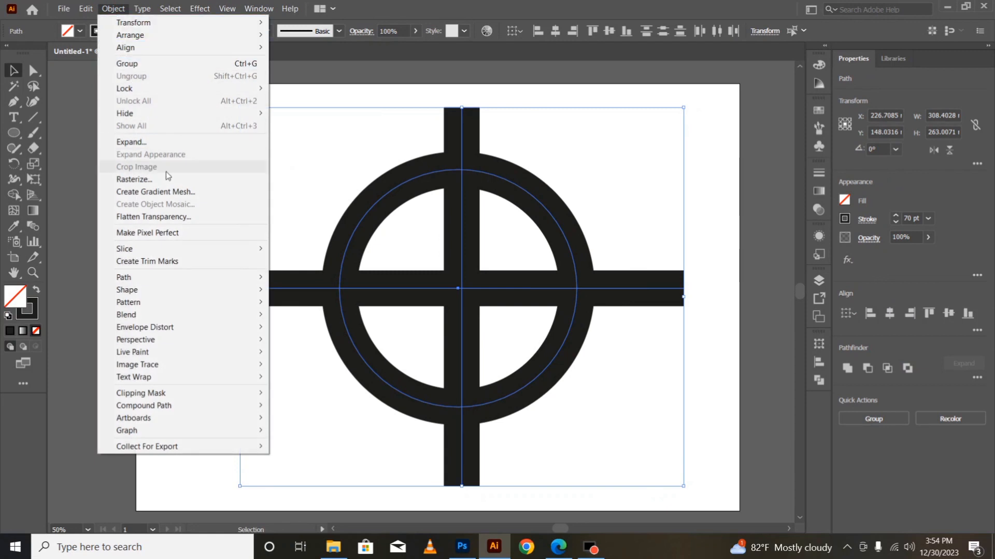
left_click(317, 104)
Step: Set the stroke weight of the circle and both crossing lines to 55 pt
left_click_drag(291, 126, 659, 428)
left_click(162, 31)
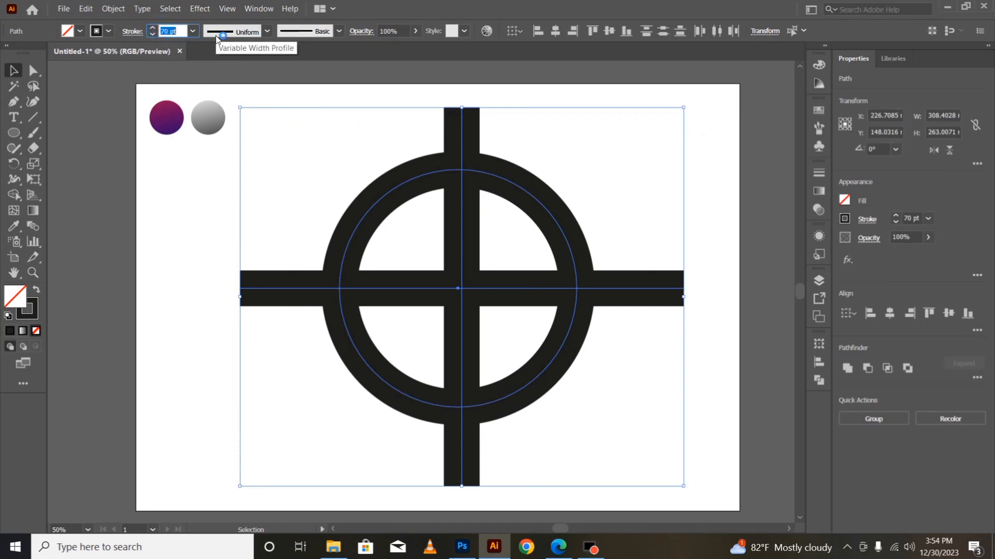
type("55")
key("Return")
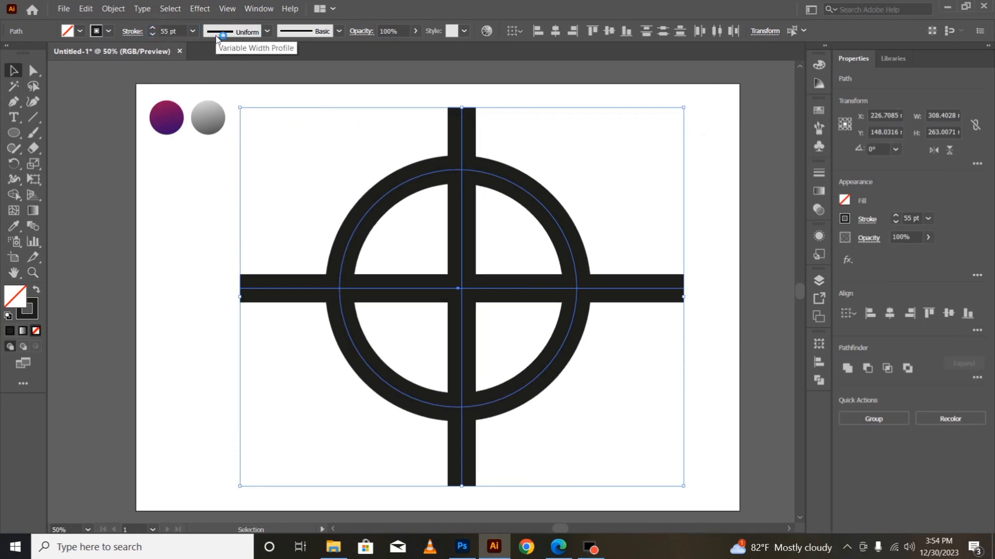
Step: Expand the fill and stroke of the circle and both lines into filled outlines
left_click(189, 373)
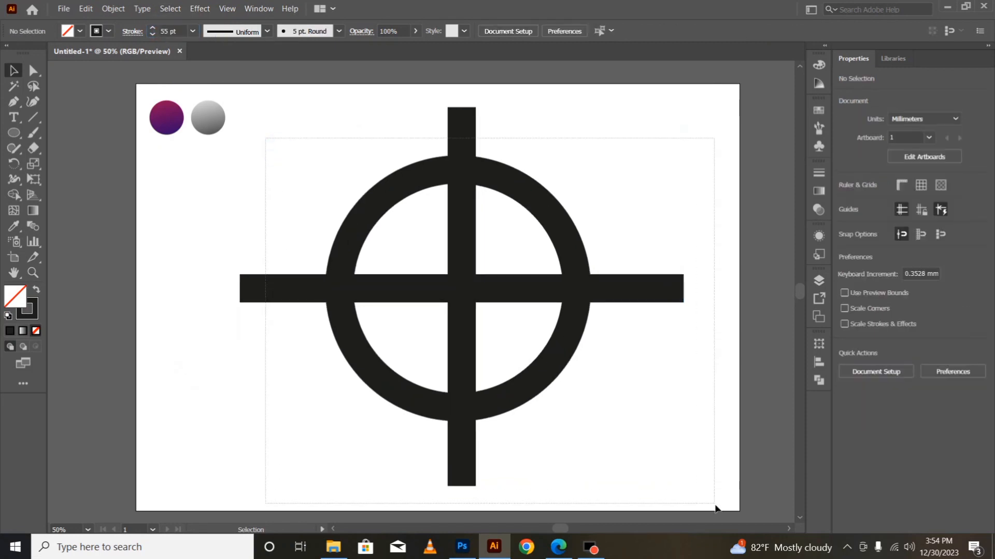
key("ctrl+z")
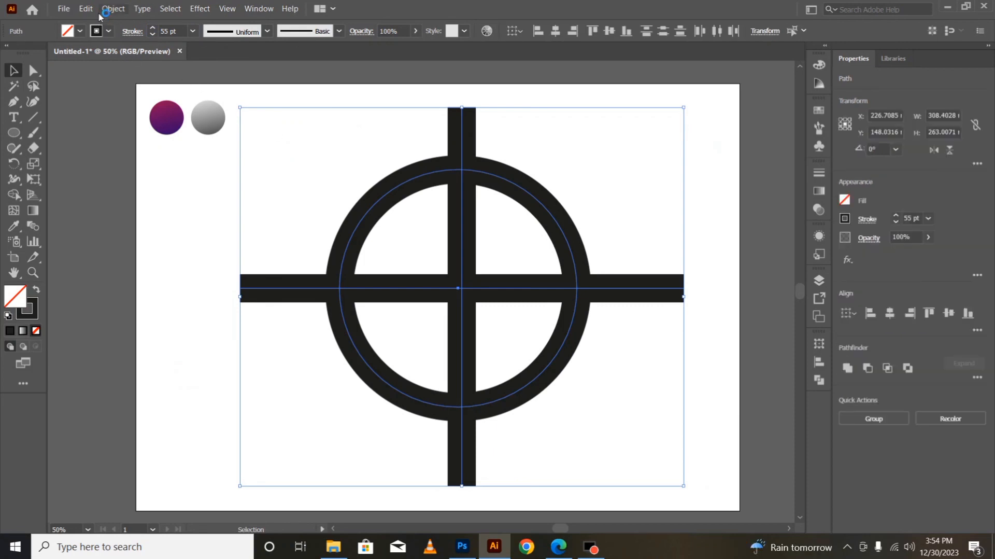
left_click(110, 9)
left_click(138, 141)
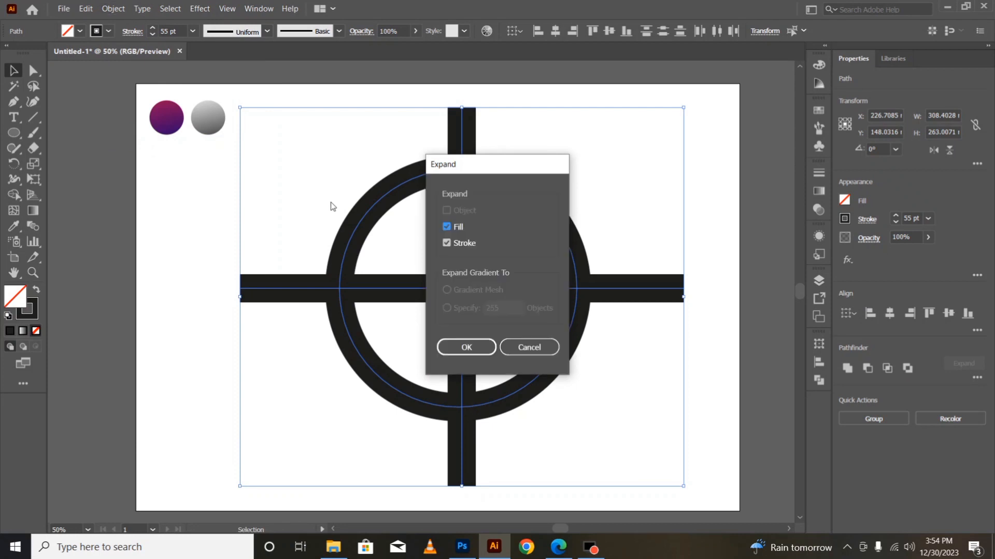
key("Return")
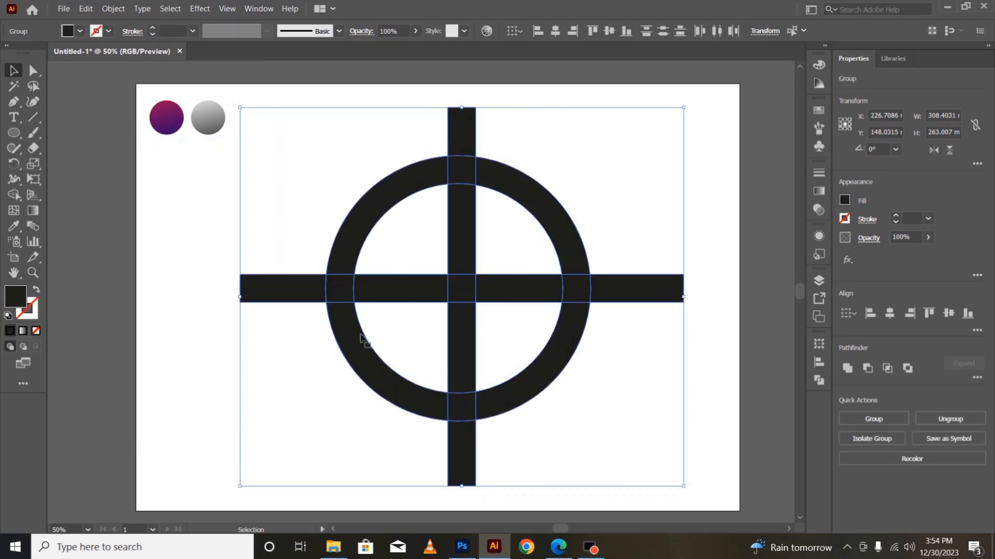
Step: Try offsetting the expanded outlines by 7 mm and removing part of the horizontal bar's outer end with Shape Builder
left_click(113, 9)
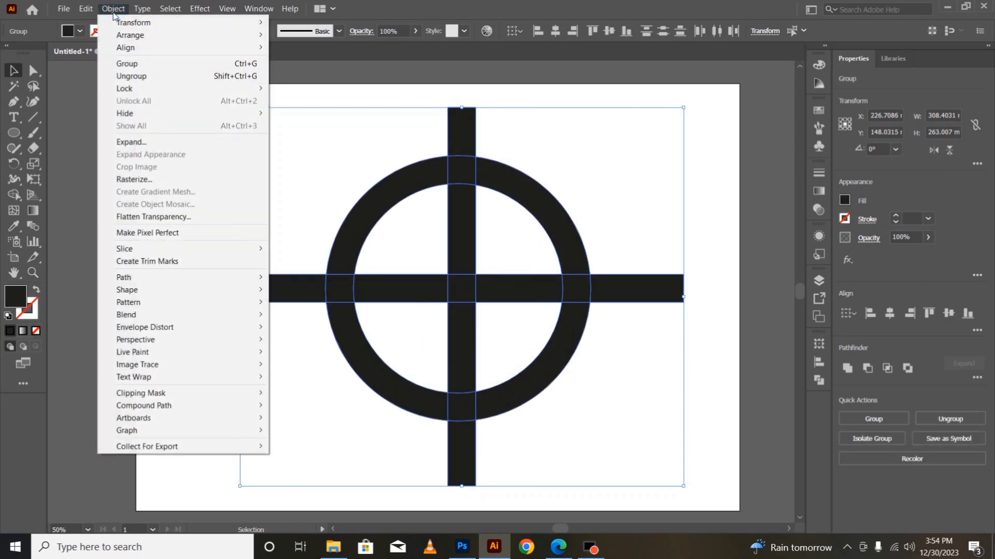
mouse_move(231, 278)
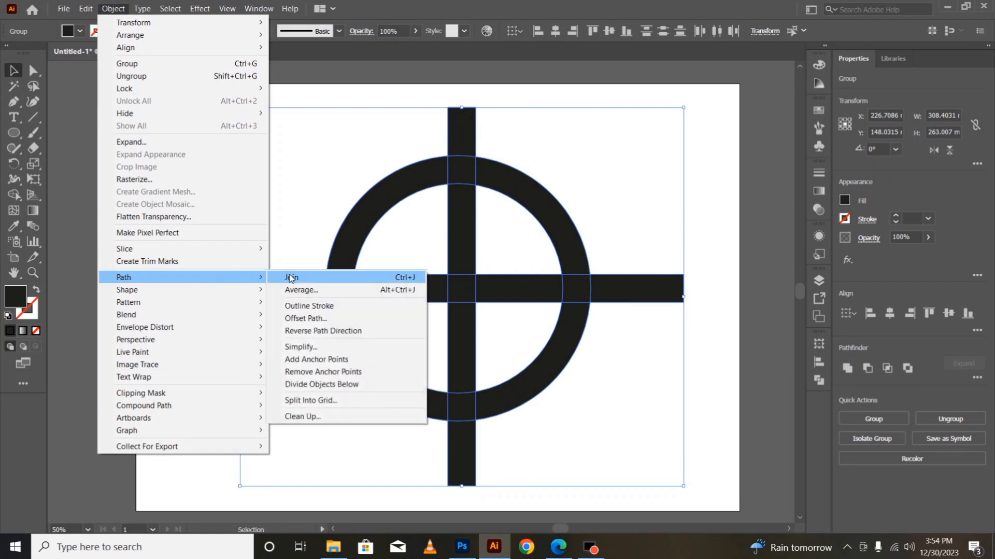
left_click(304, 320)
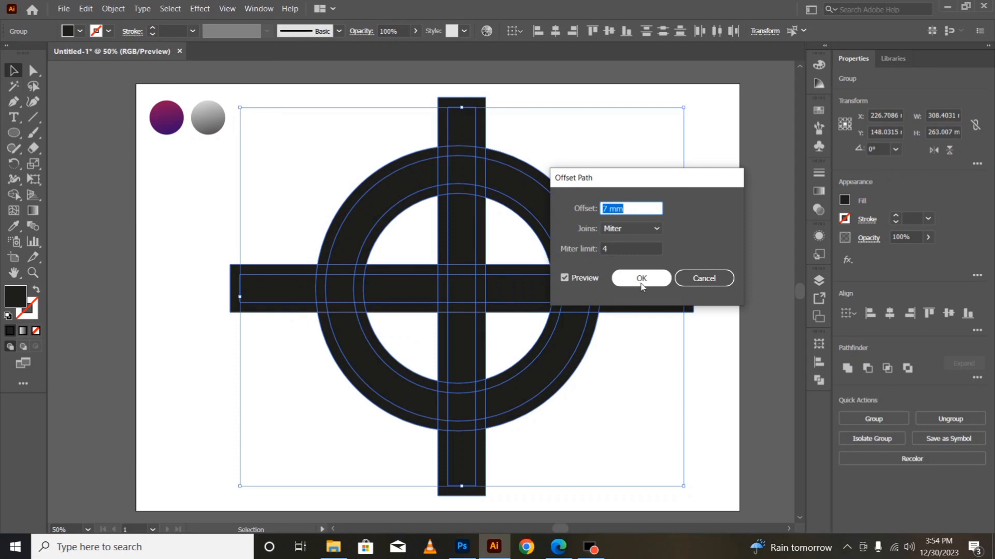
left_click(642, 278)
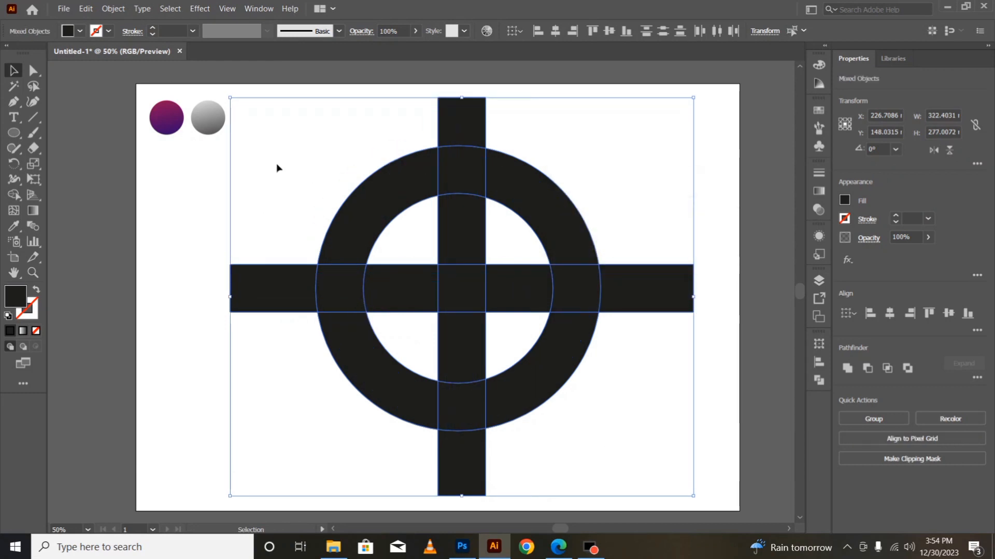
left_click(14, 195)
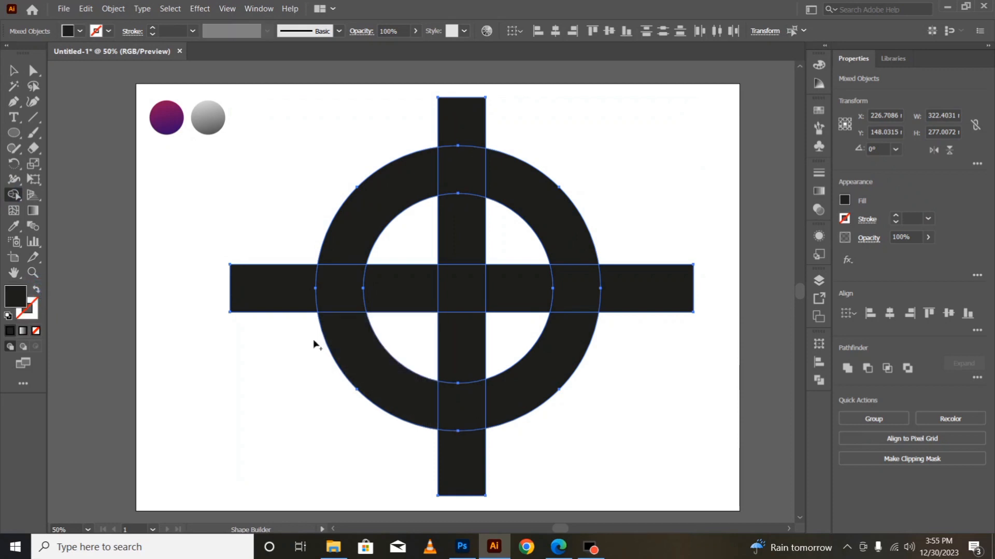
left_click(285, 260, "alt")
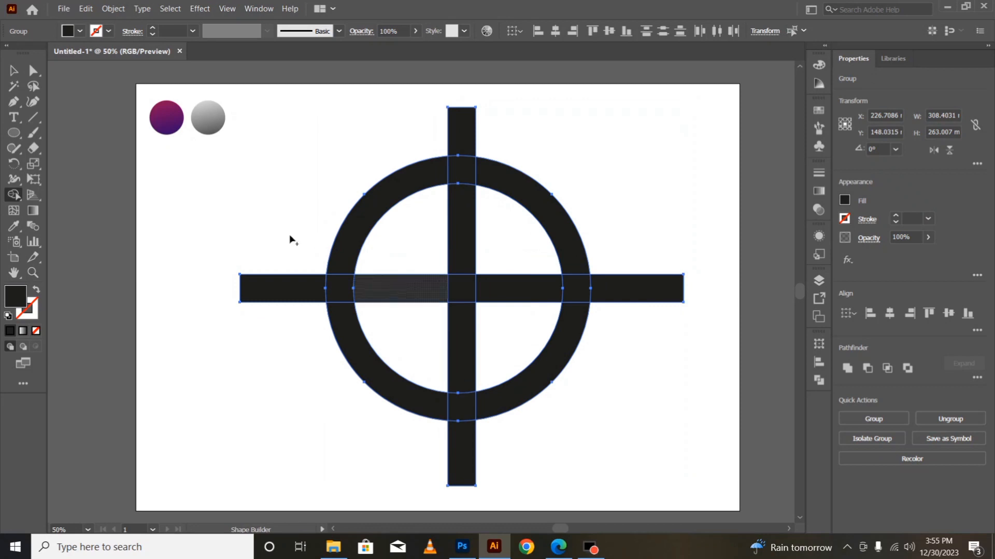
Step: Offset the paths of the expanded ring and cross by 7 mm with miter joins and a miter limit of 4
key("v")
left_click(174, 225)
left_click_drag(280, 135, 628, 490)
left_click(113, 9)
mouse_move(85, 9)
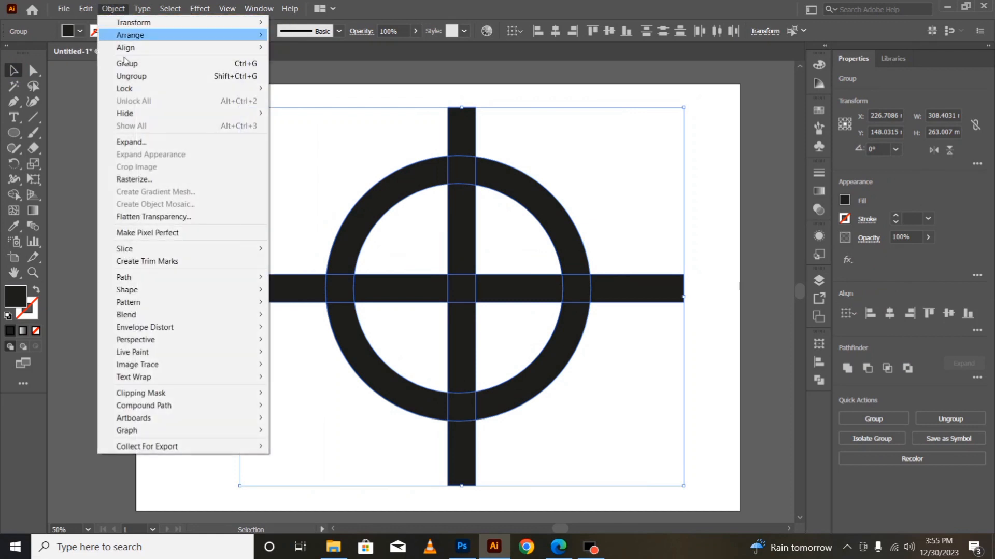
mouse_move(205, 282)
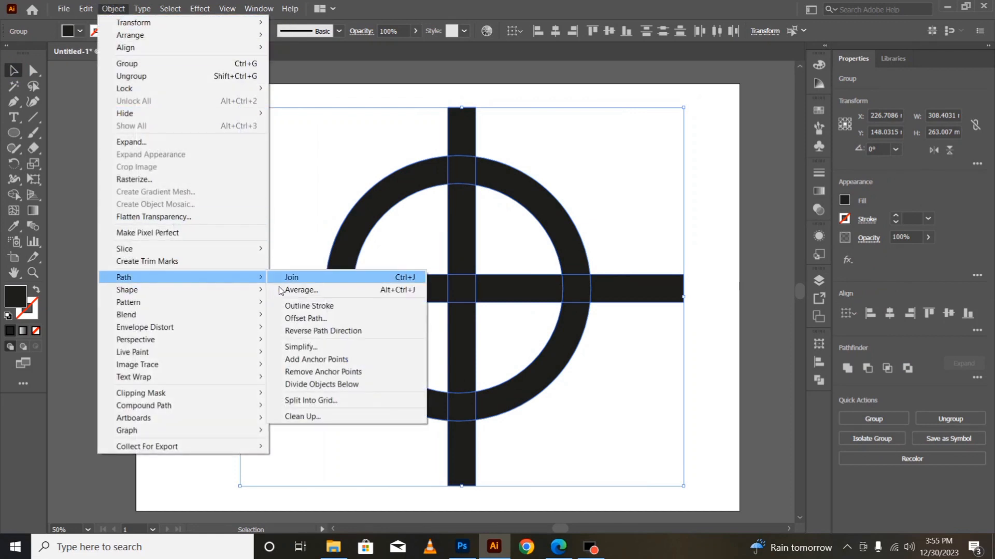
left_click(288, 318)
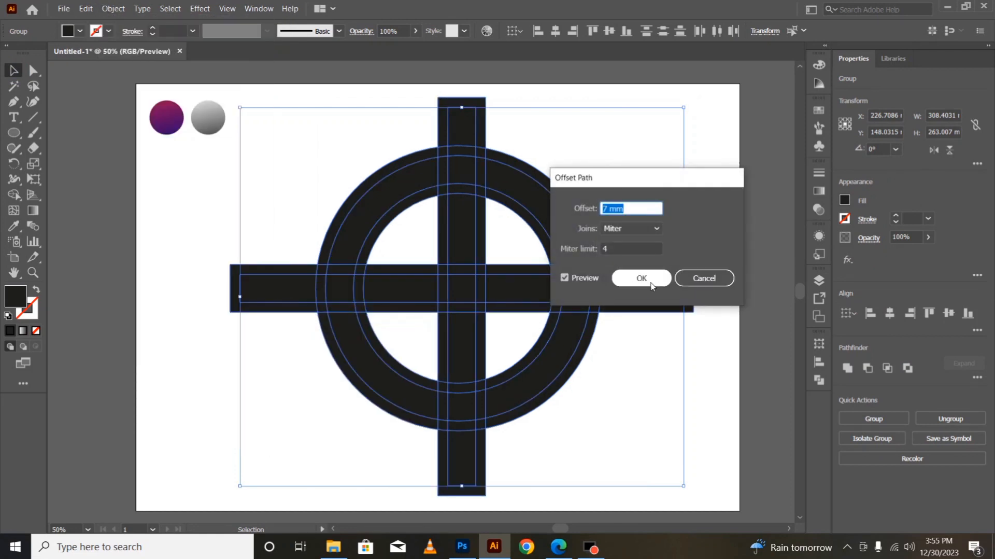
left_click(643, 277)
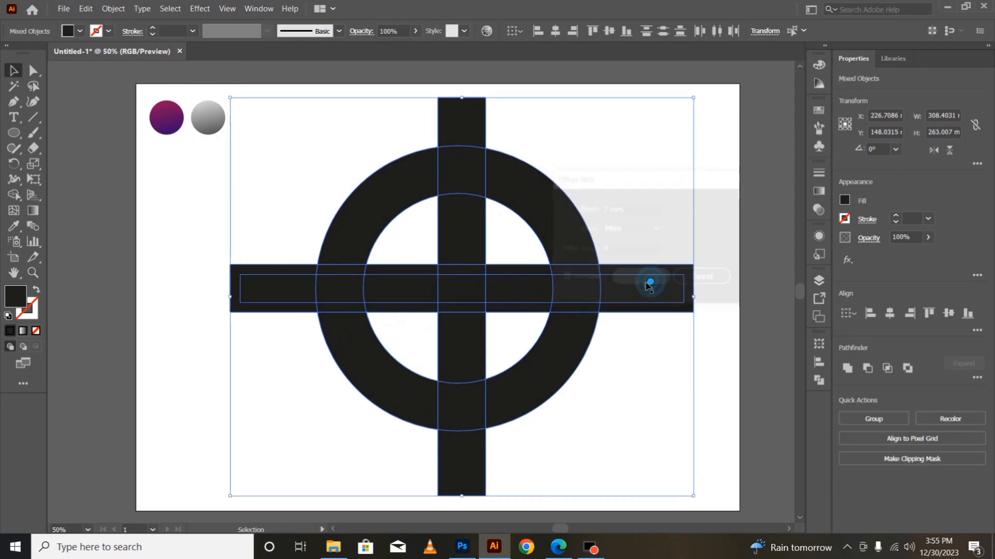
Step: Select the ring and cross with their offsets and remove all four bar ends outside the ring with Shape Builder
left_click(149, 276)
left_click_drag(241, 110, 689, 455)
scroll(689, 455, "up", 1)
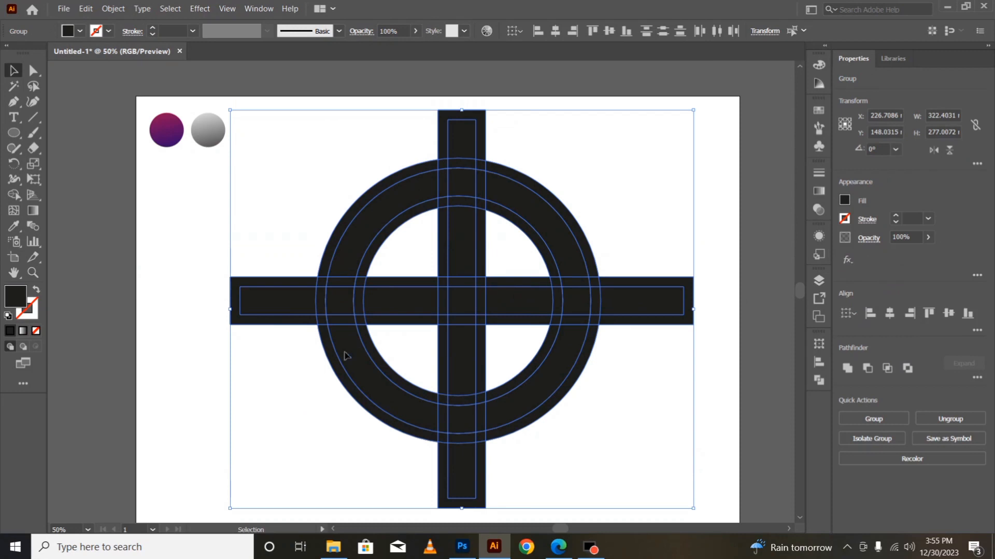
left_click(14, 194)
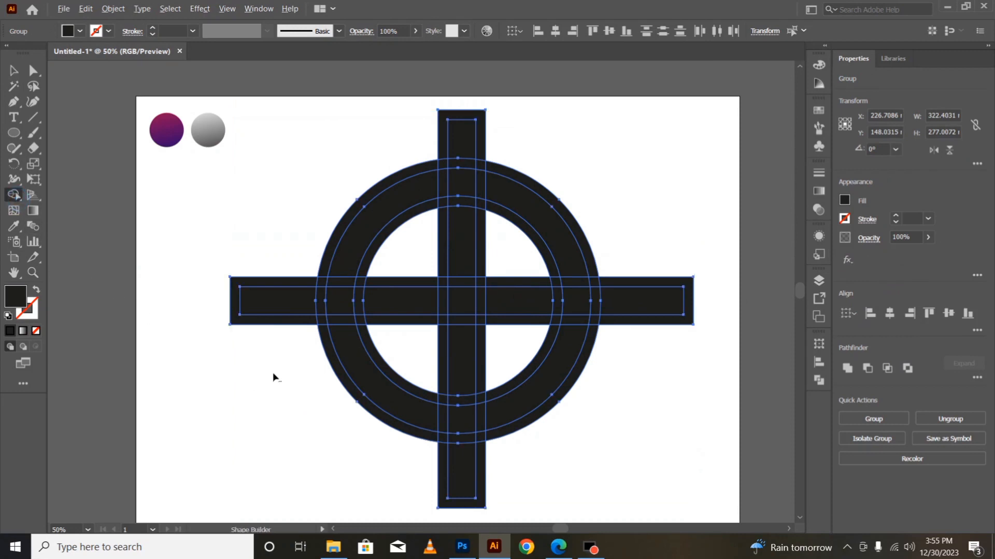
left_click_drag(274, 372, 280, 265)
left_click_drag(371, 468, 525, 496)
left_click_drag(653, 221, 654, 342)
left_click_drag(406, 134, 555, 149)
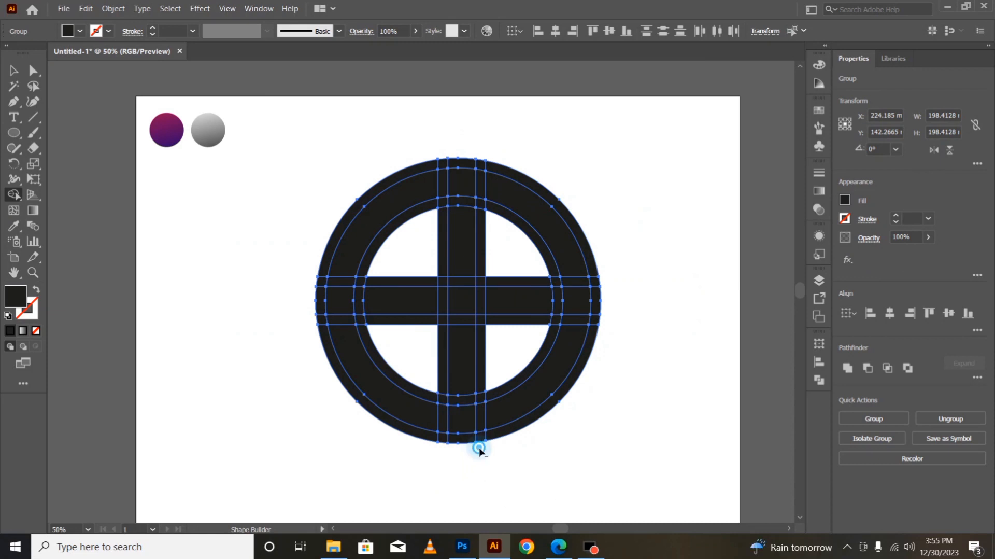
Step: Remove the cross's right arm, the offset strip along the vertical bar's right side and the ring's inner offset edge on that half
left_click_drag(481, 406, 480, 373)
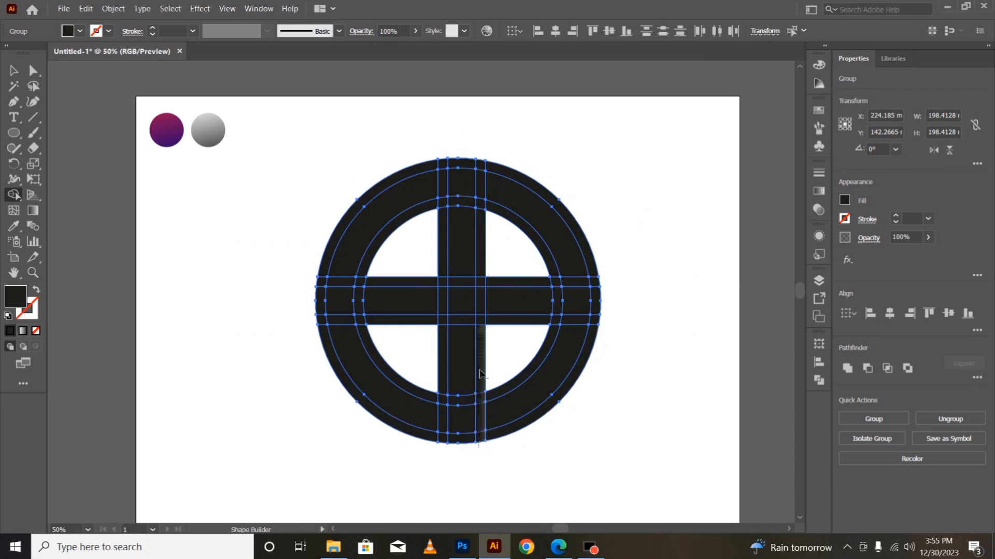
mouse_move(481, 332)
left_mouse_down()
mouse_move(486, 209)
mouse_move(511, 219)
mouse_move(530, 260)
mouse_move(536, 361)
left_mouse_up()
left_click_drag(553, 327, 554, 286)
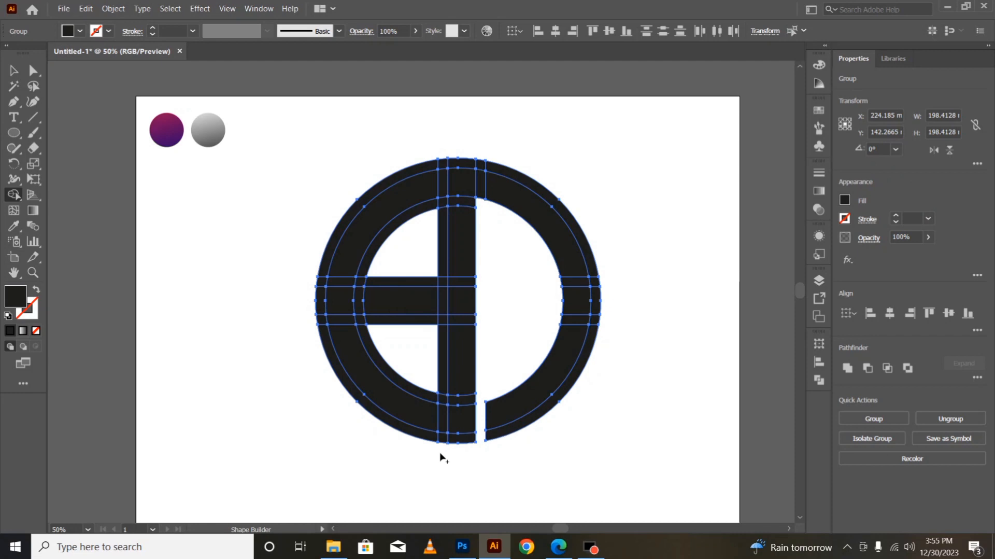
Step: Remove the offset strip along the vertical bar's left side, from the ring's bottom edge up through its interior
left_click_drag(439, 455, 451, 340)
key("ctrl+z")
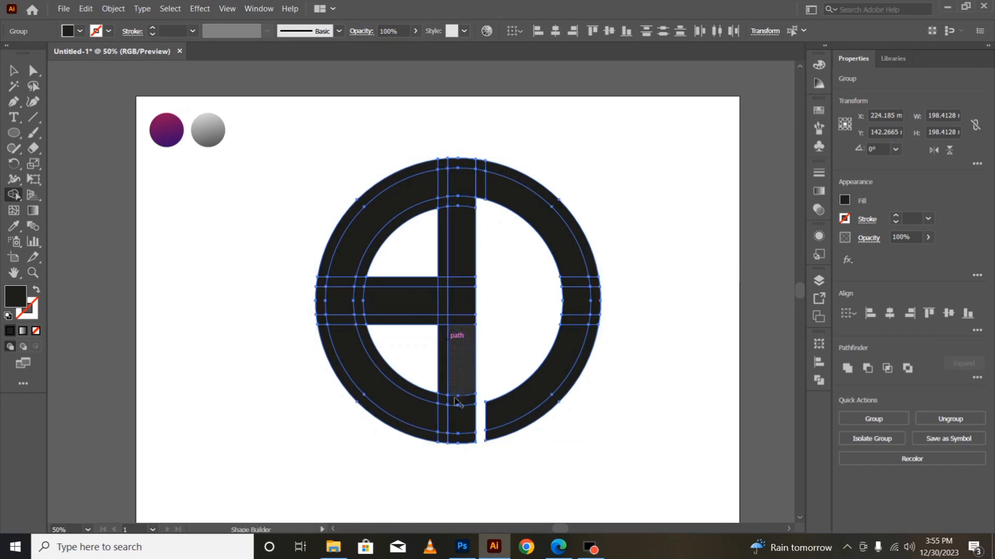
left_click_drag(443, 459, 443, 331)
left_click_drag(444, 283, 444, 334)
left_click(445, 260, "alt")
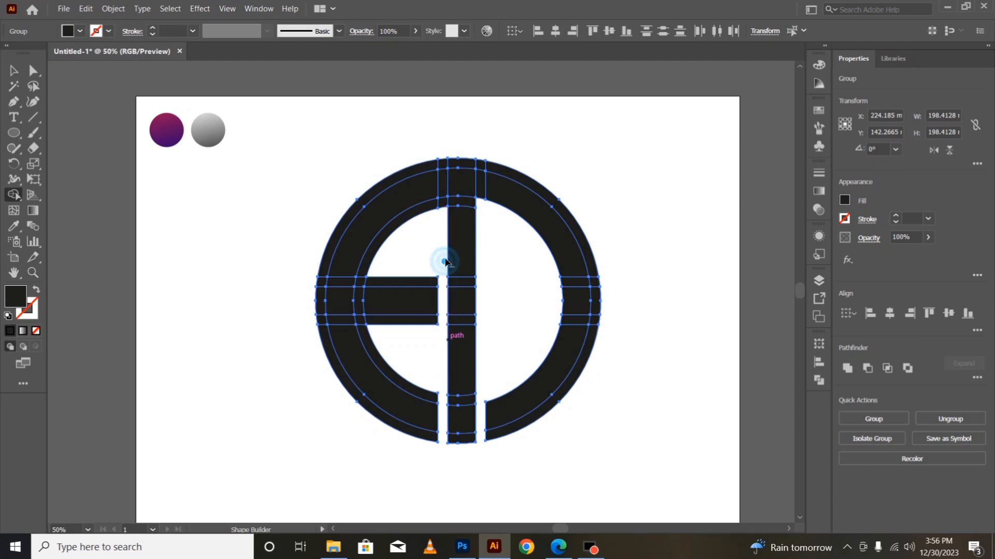
Step: Remove the ring's inner offset edge in the upper-left quadrant, between the vertical bar and the left arm, with Shape Builder
left_click(441, 205, "alt")
left_click(430, 210, "alt")
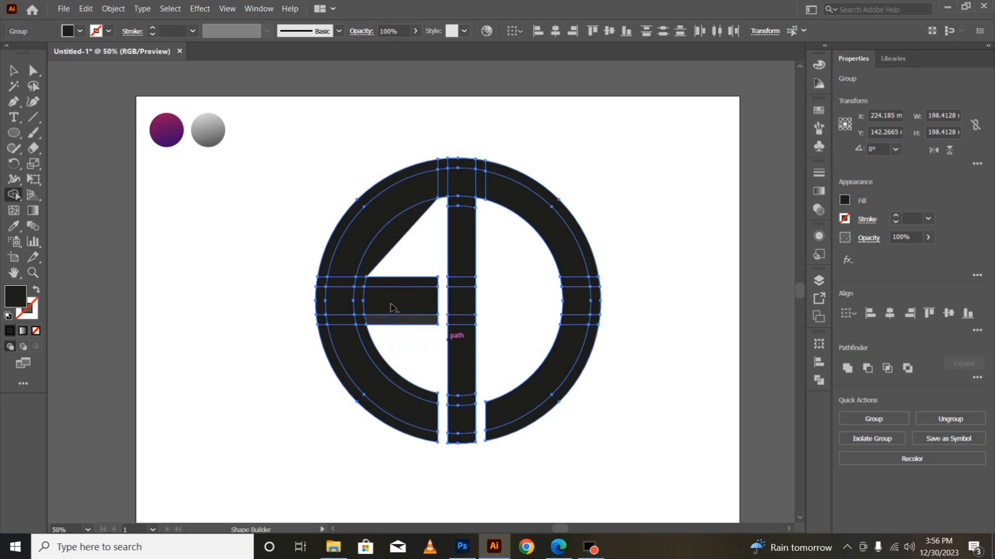
left_click(394, 251, "alt")
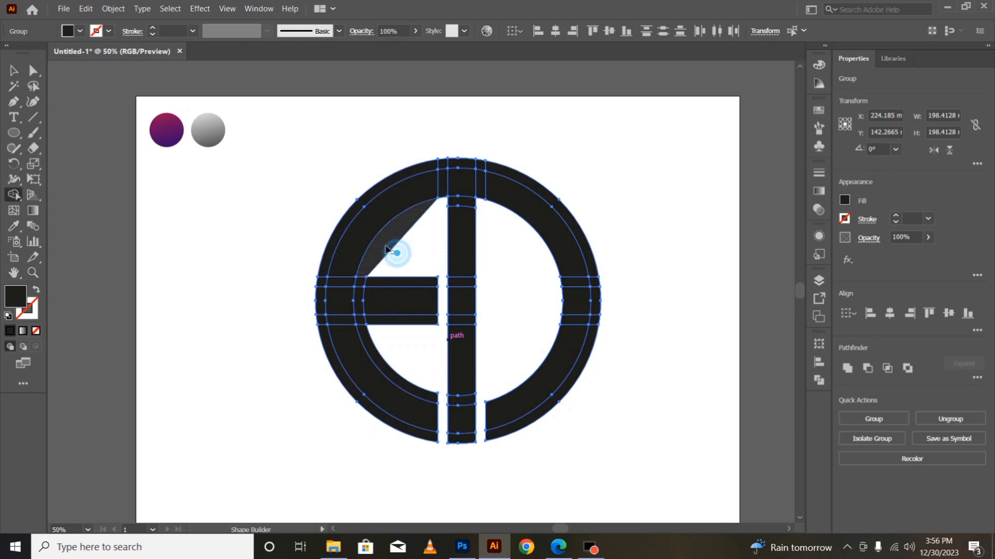
Step: Remove the offset strips above and below the left arm and the ring's inner offset edge in the lower-left quadrant
left_click(400, 281, "alt")
left_click(404, 321, "alt")
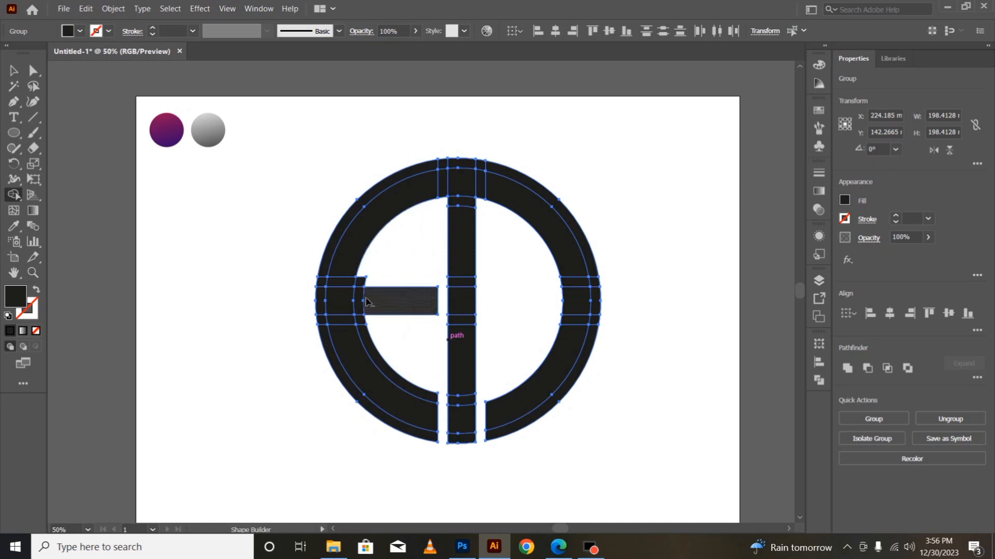
left_click(361, 281, "alt")
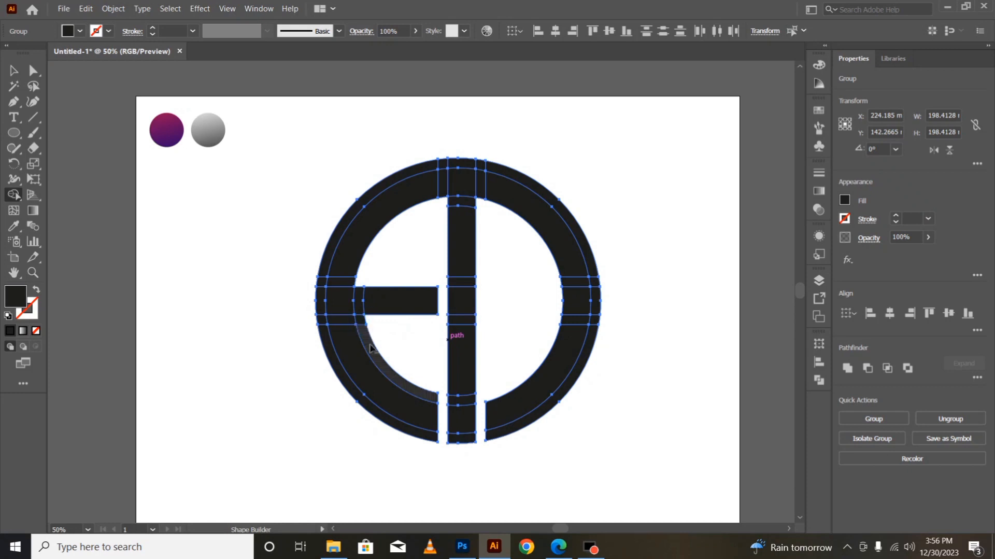
left_click(370, 342, "alt")
left_click(360, 322, "alt")
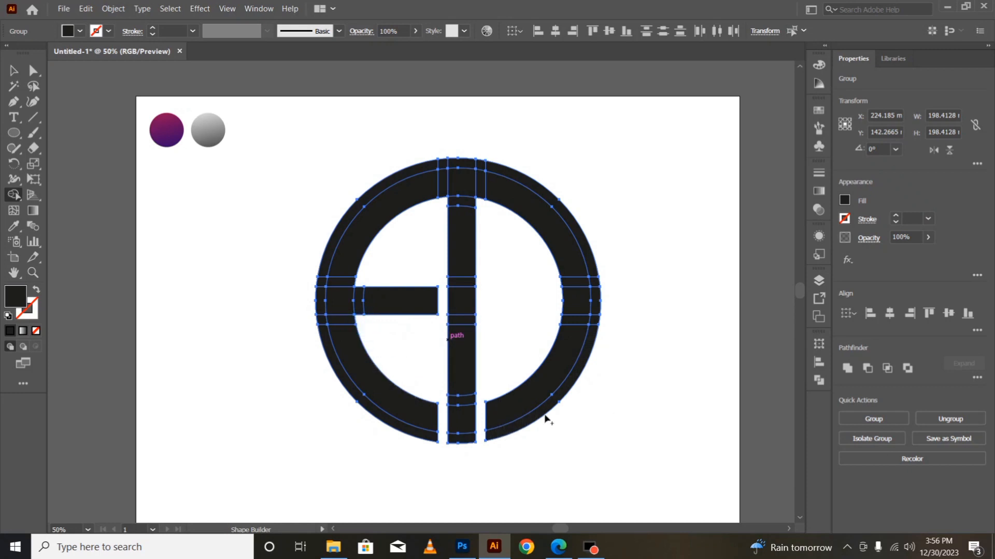
Step: Select all the ring and bar pieces and unite them into one shape with Pathfinder
left_click(13, 70)
left_click(195, 344)
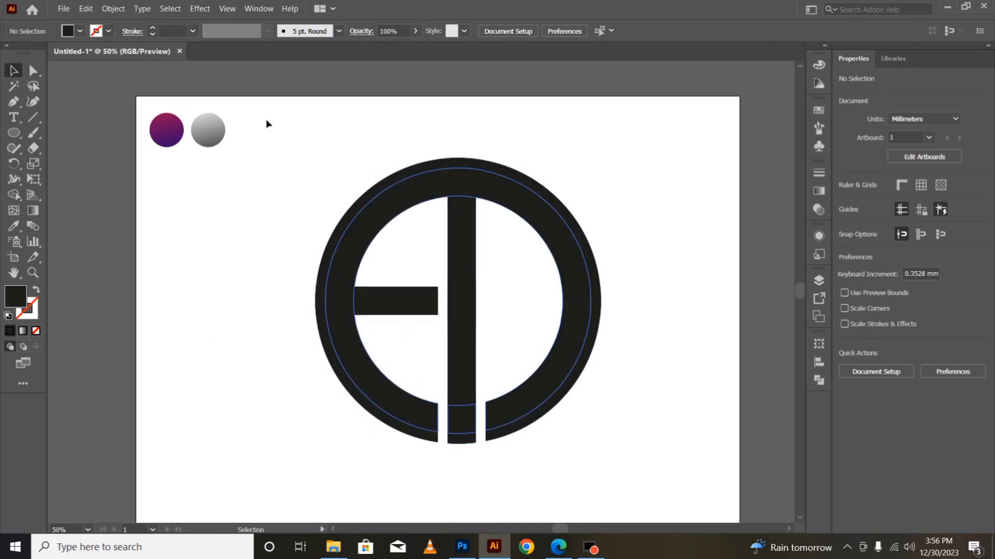
left_click_drag(324, 142, 633, 466)
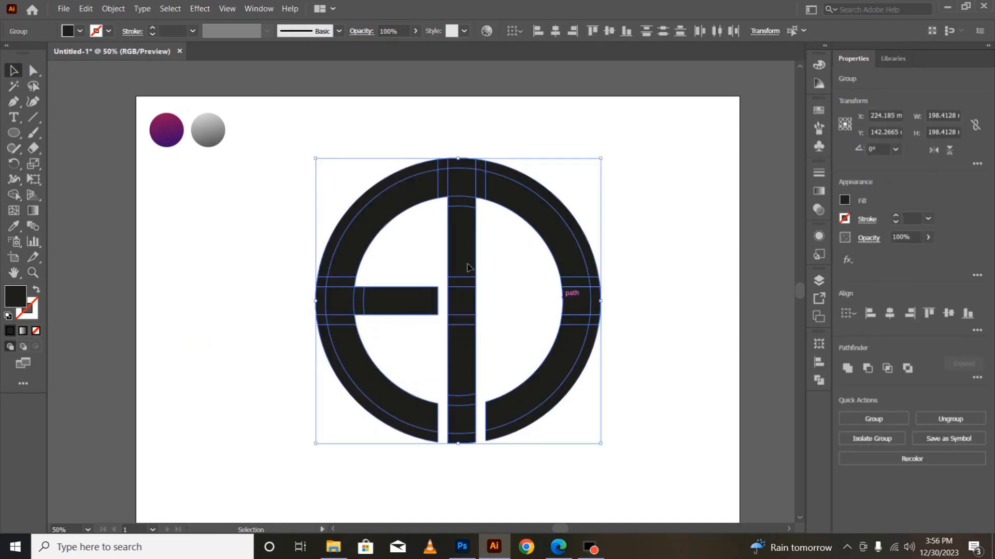
left_click(817, 381)
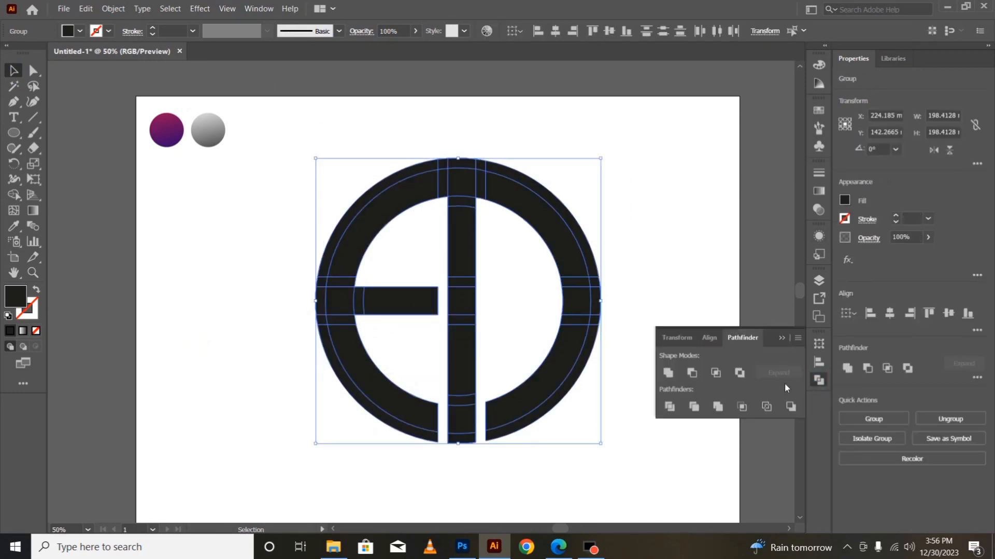
left_click(670, 372)
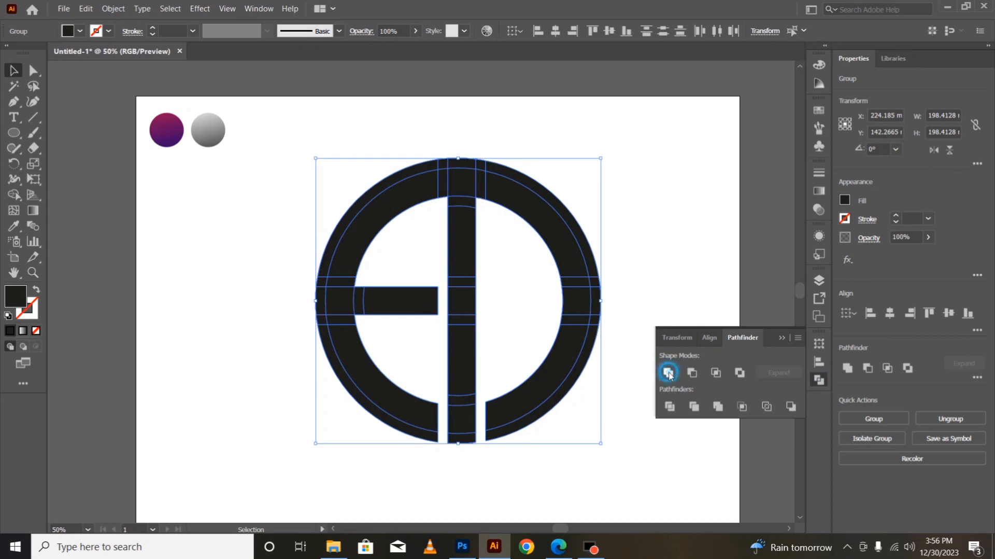
left_click(781, 338)
left_click(717, 321)
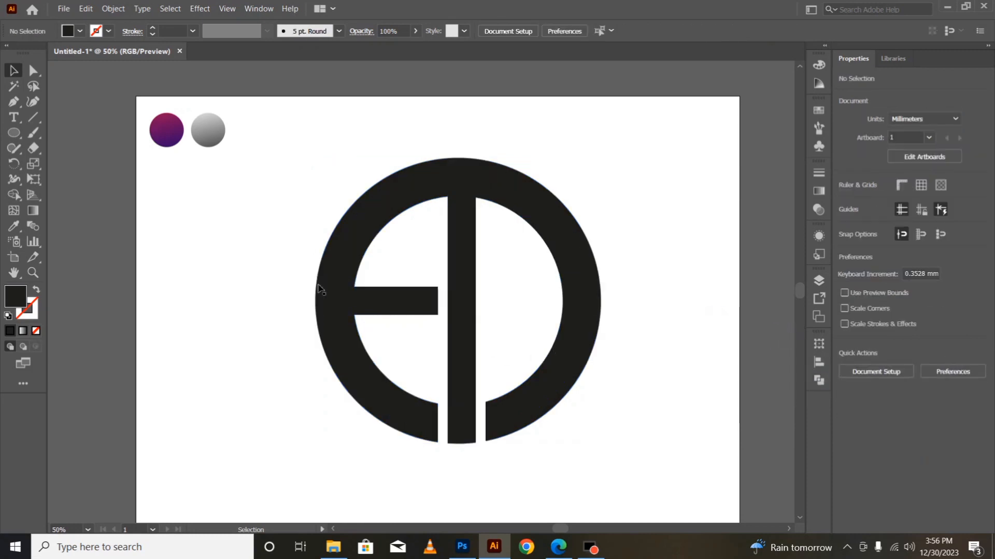
Step: Rotate the united logo about 43 degrees clockwise so its long bar runs diagonally from lower left to upper right
left_click(362, 259)
left_click(306, 301)
left_click_drag(317, 126, 624, 470)
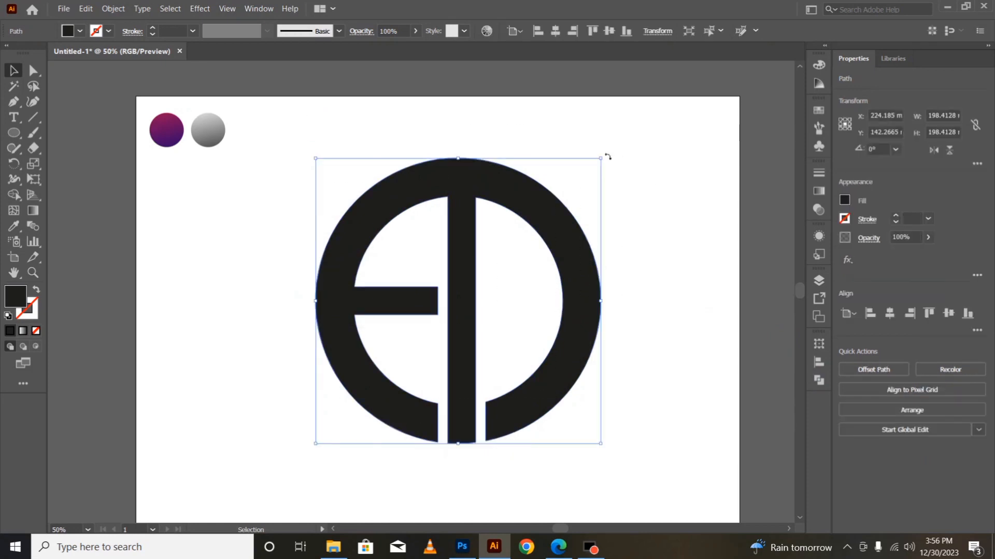
left_click_drag(607, 156, 715, 294)
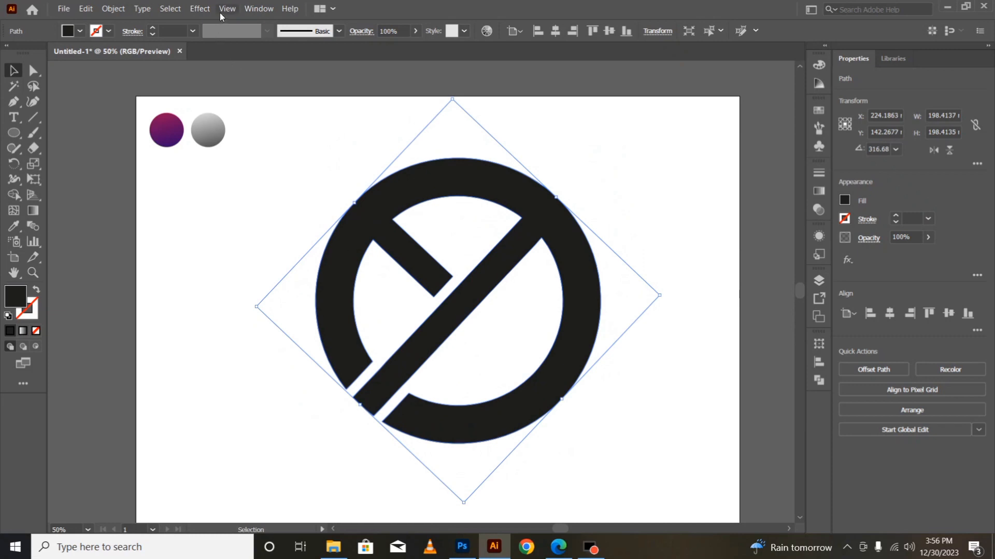
Step: Start a 3D Extrude & Bevel effect on the logo with a custom rotation of 46°, 8° and 0°
left_click(200, 9)
mouse_move(252, 85)
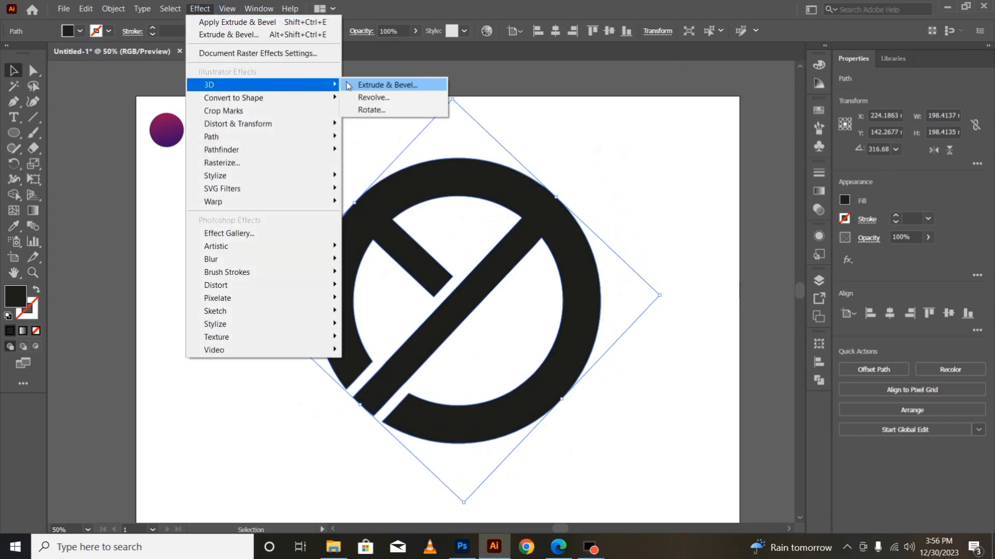
left_click(357, 85)
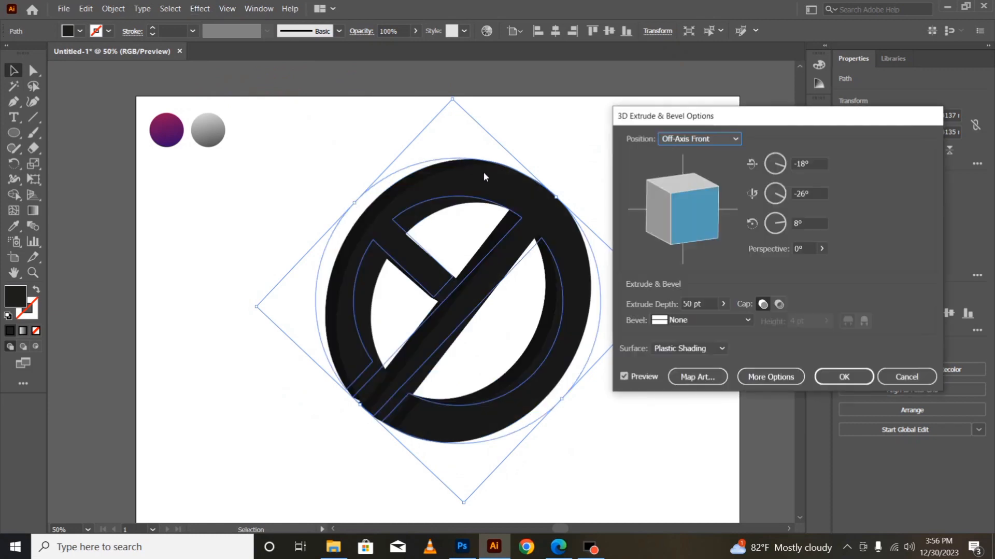
left_click_drag(713, 224, 685, 191)
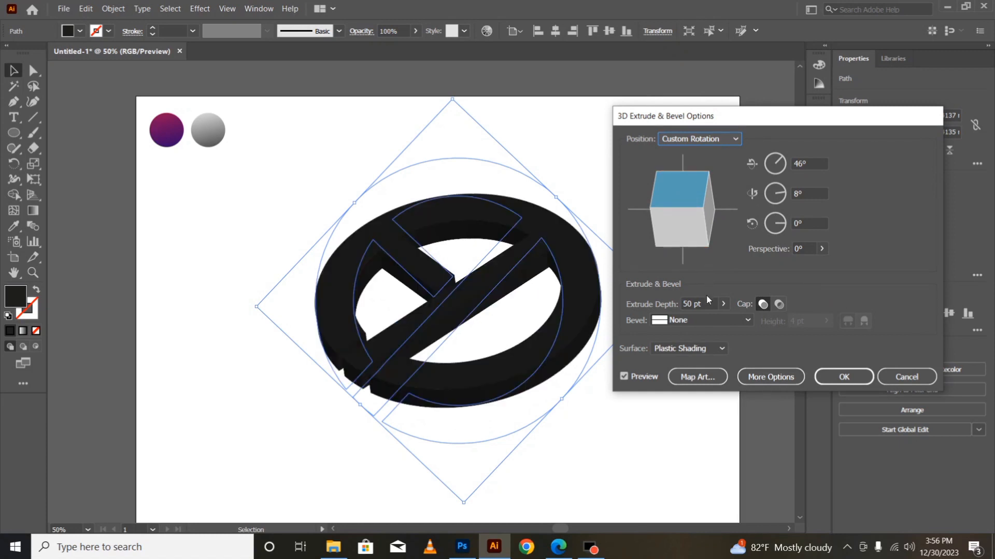
Step: Set the extrude depth to 26 pt and apply the 3D effect
left_click(694, 304)
type("35")
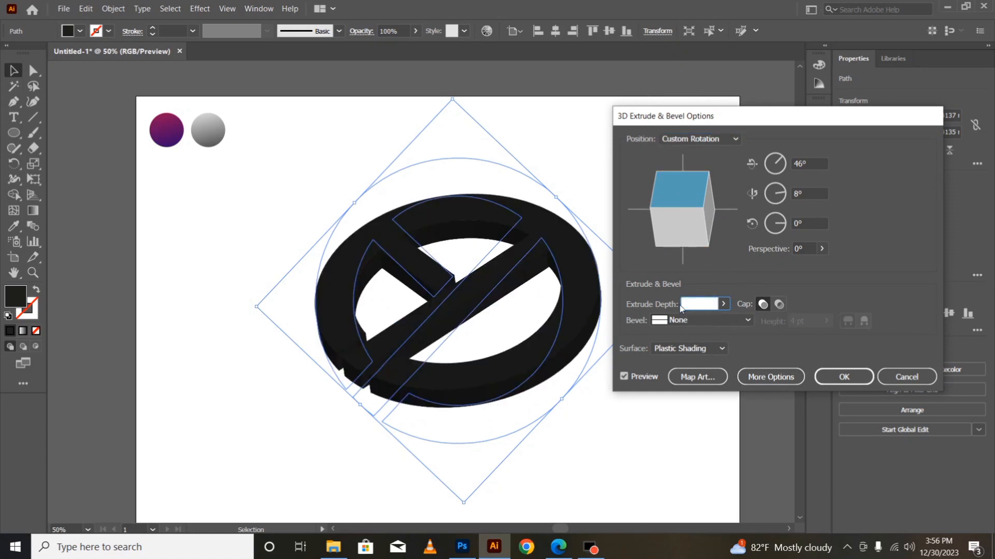
key("Tab")
key("Down")
key("Down")
key("Down")
key("Down")
key("Down")
key("Down")
key("Down")
key("Down")
key("Down")
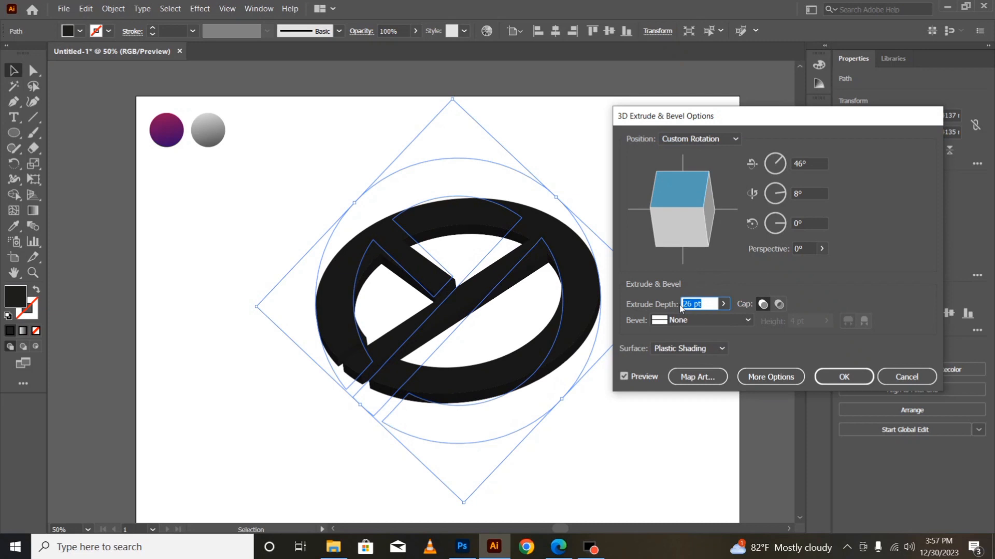
left_click(844, 378)
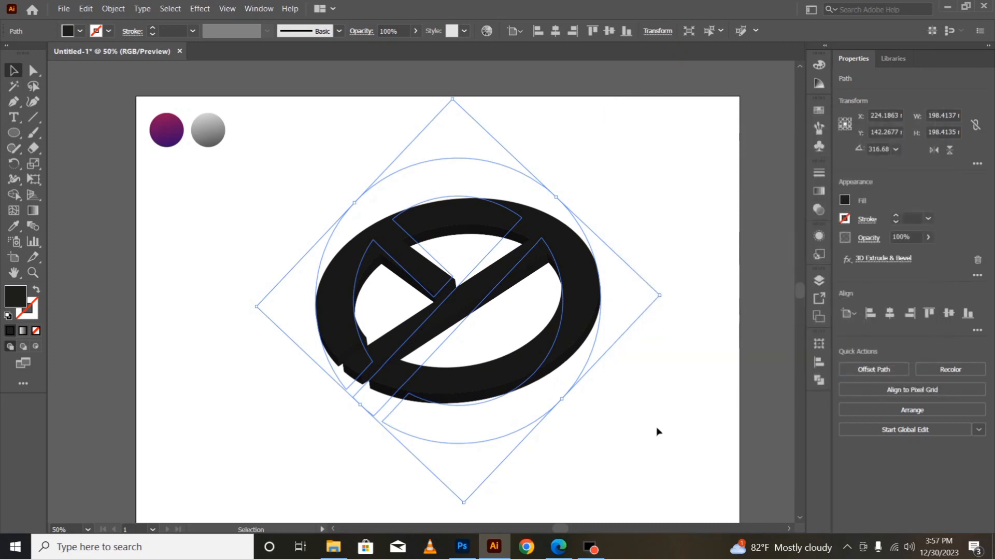
Step: Expand the appearance of the extruded logo into editable paths
left_click(115, 9)
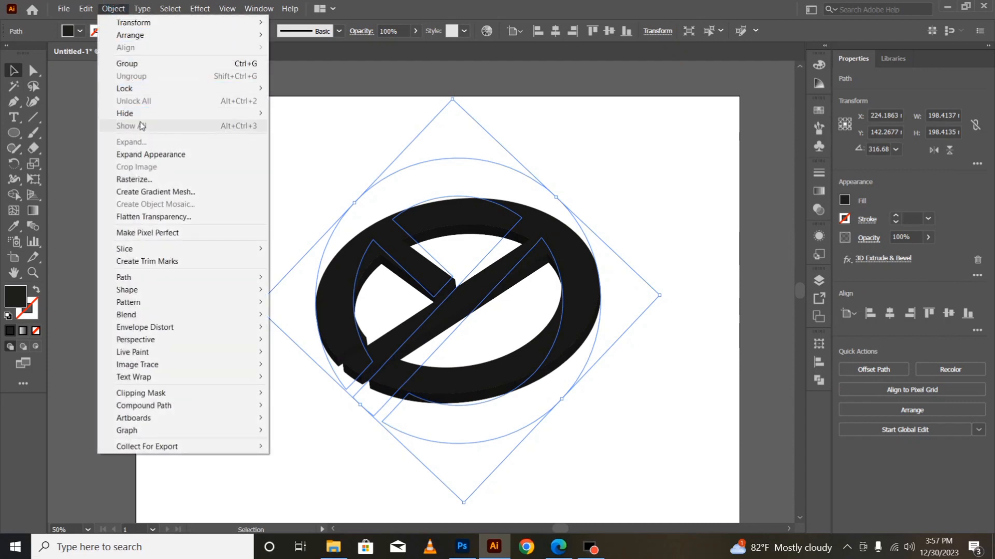
left_click(147, 154)
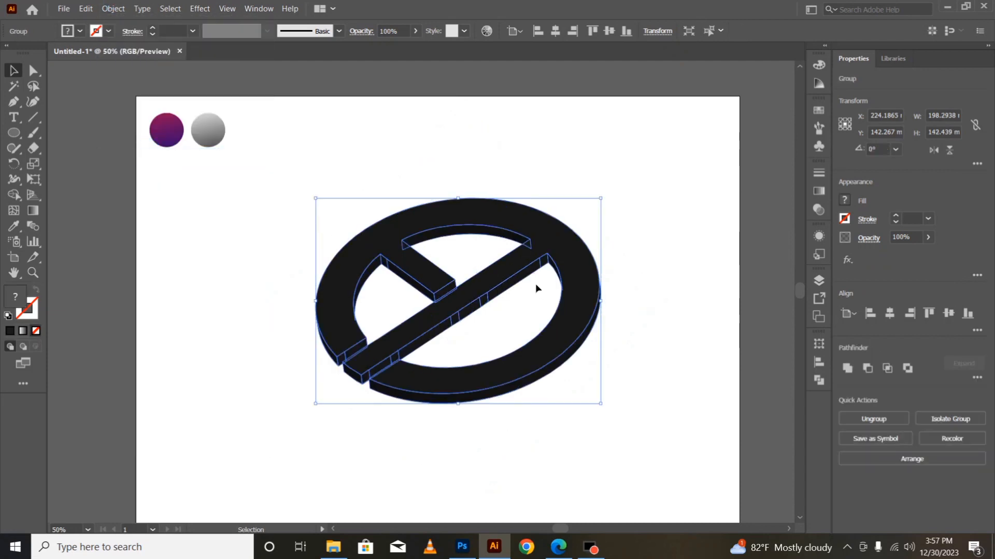
left_click(596, 438)
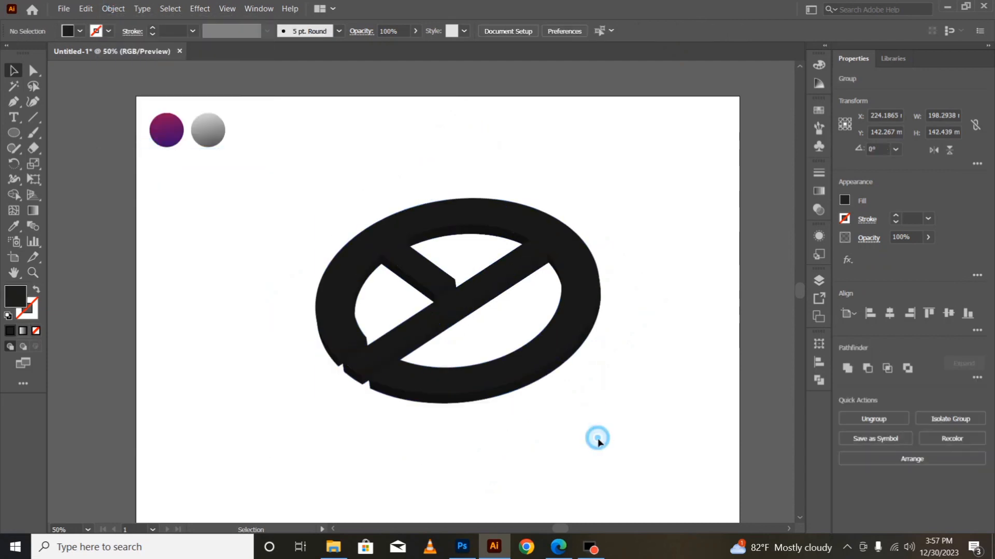
Step: Ungroup the expanded 3D logo twice to separate its faces
left_click(509, 377)
left_click(532, 391)
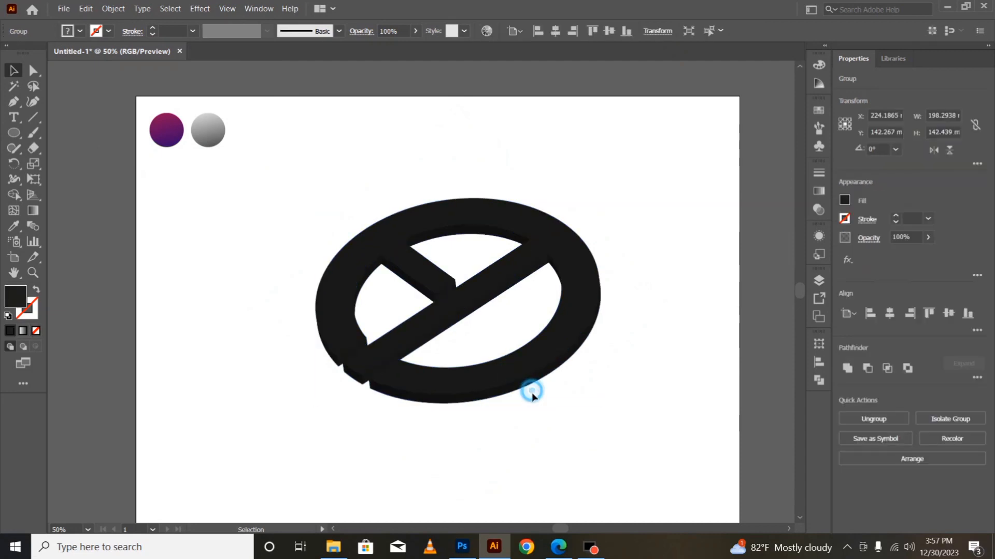
left_click(521, 384)
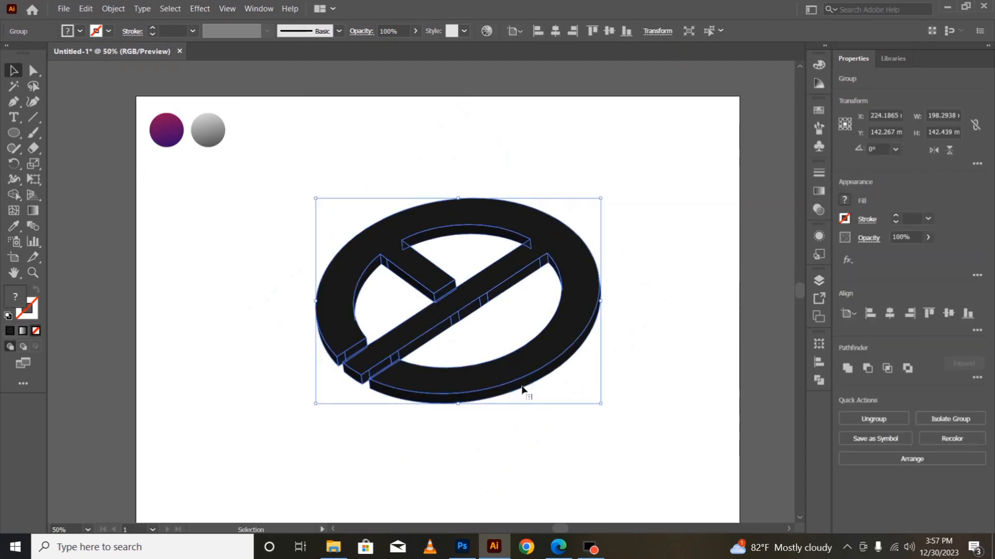
right_click(522, 387)
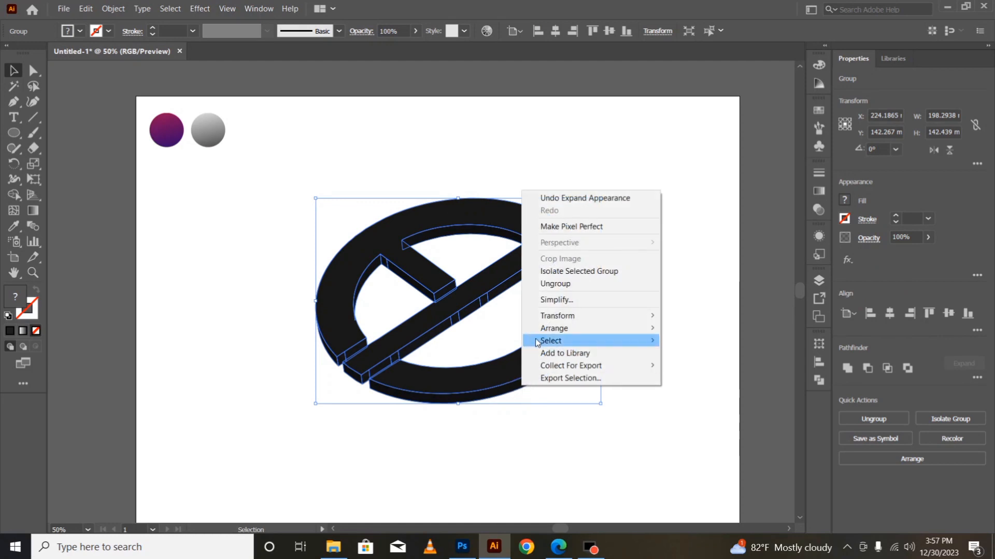
left_click(545, 284)
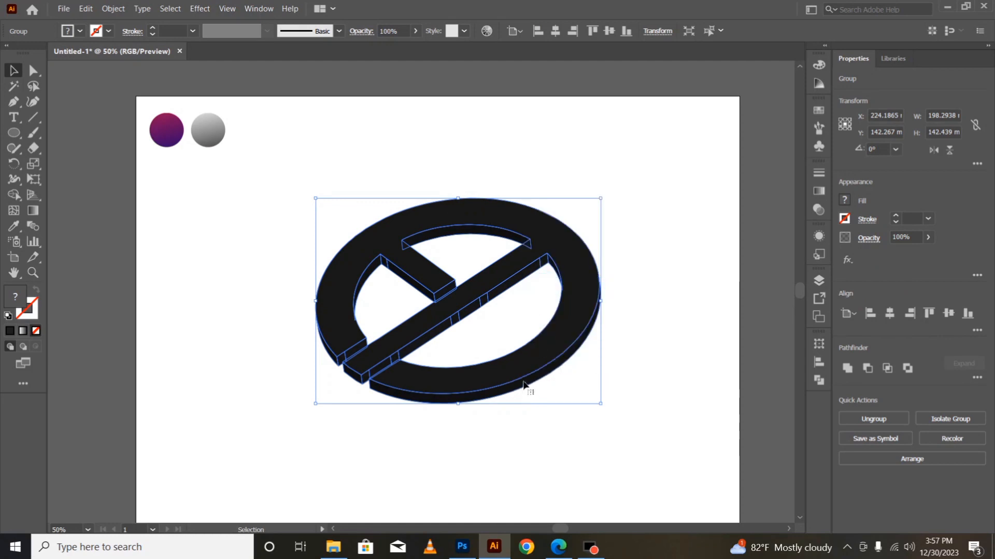
right_click(523, 384)
left_click(551, 281)
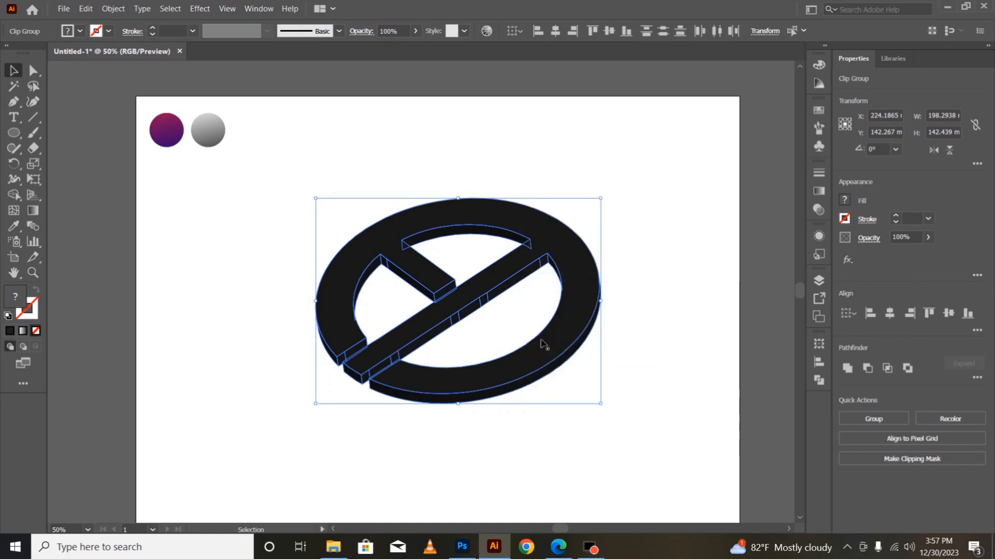
right_click(528, 384)
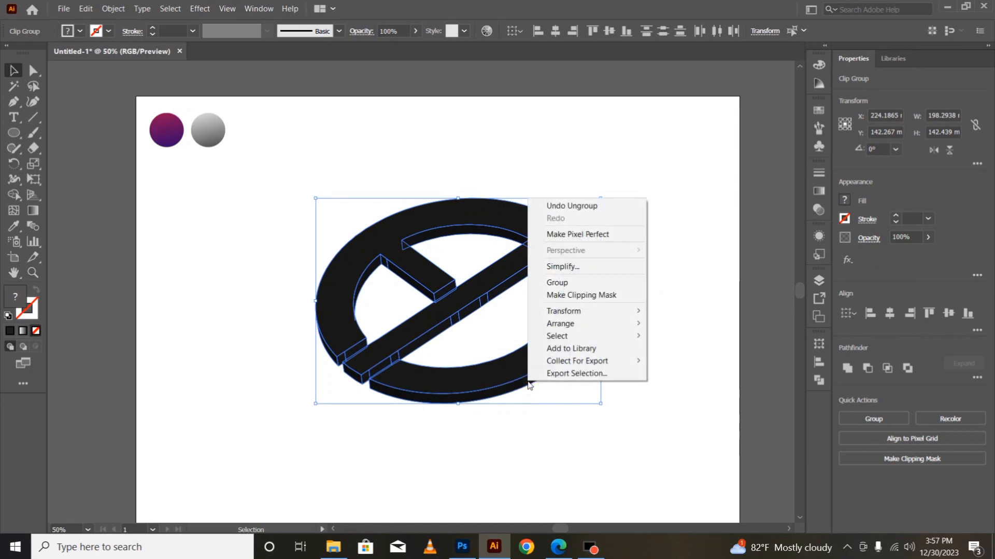
left_click(521, 427)
Step: Unite the pieces of the ring's lower-right outer side wall into one shape with Pathfinder
left_click(517, 388)
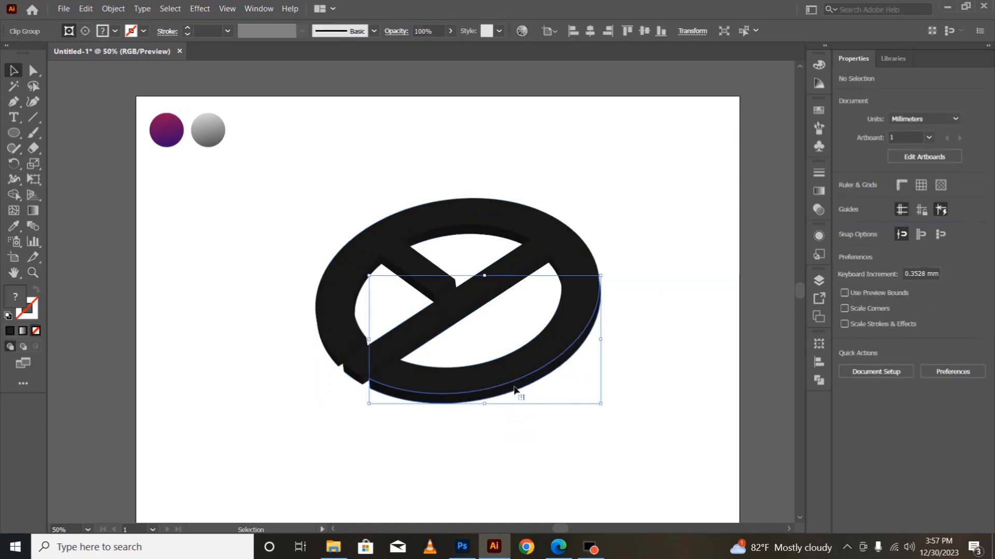
left_click(819, 383)
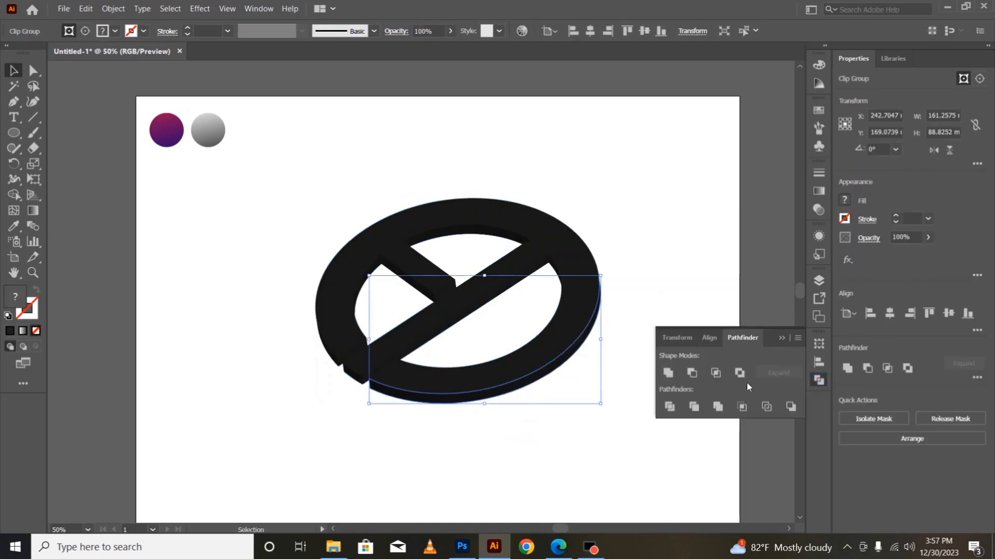
left_click(669, 372)
left_click(616, 435)
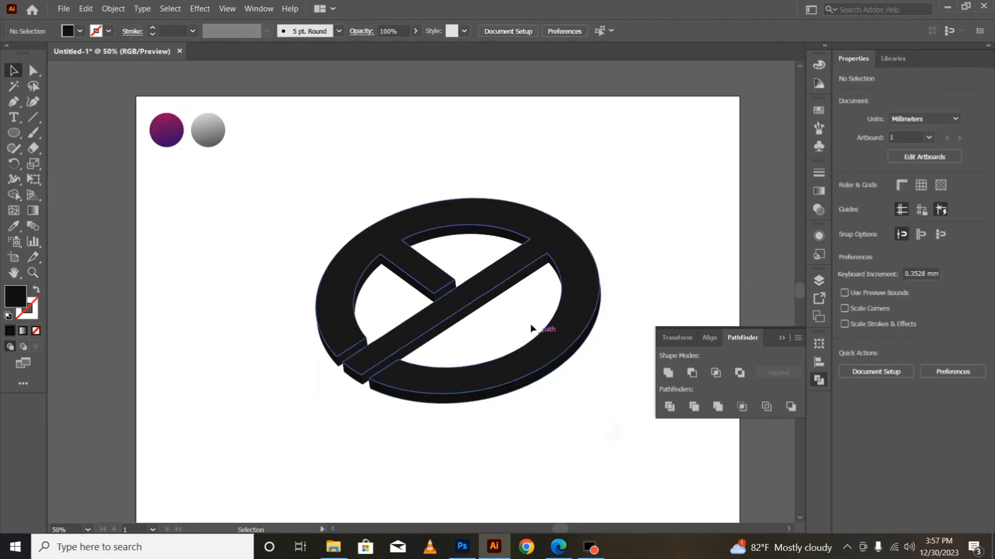
left_click(490, 303)
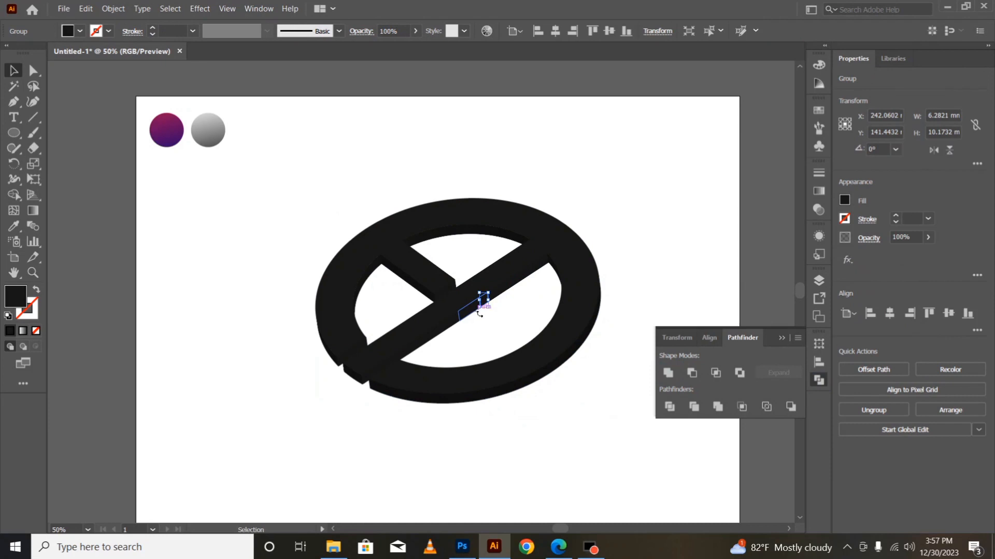
left_click(472, 313)
key("a")
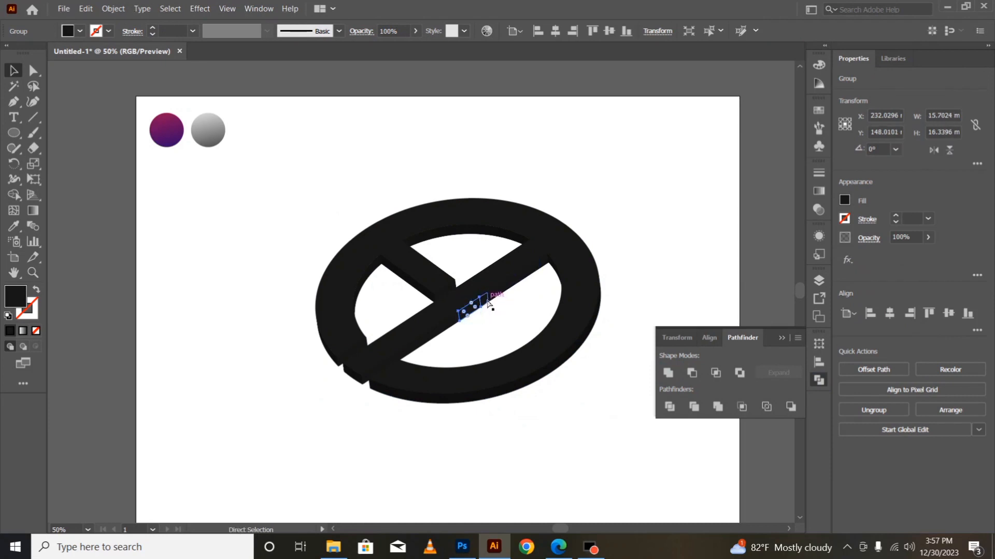
left_click(478, 303)
key("v")
left_click(490, 317)
Step: Try to unite the side-wall pieces along the long diagonal bar into one shape with Pathfinder
left_click(487, 301)
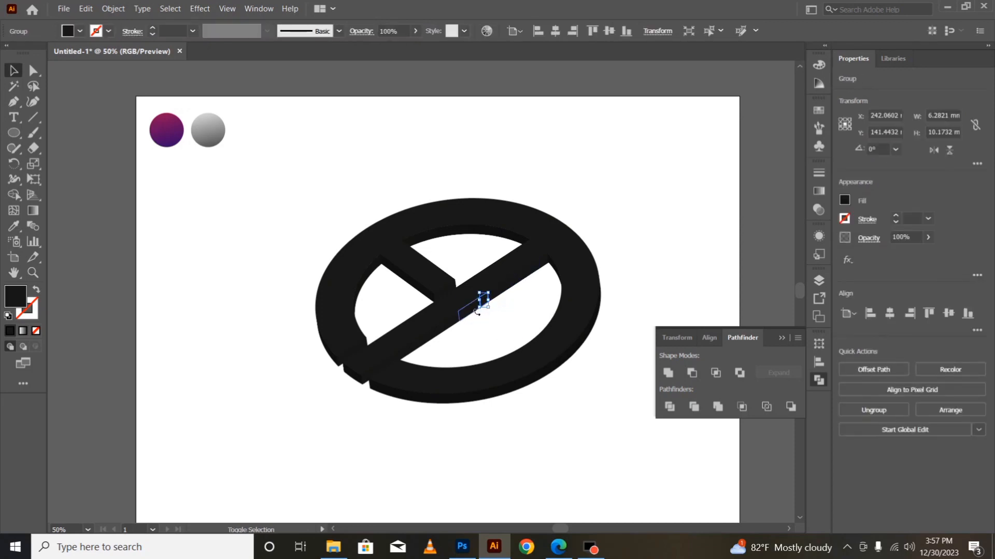
left_click(470, 314, "shift")
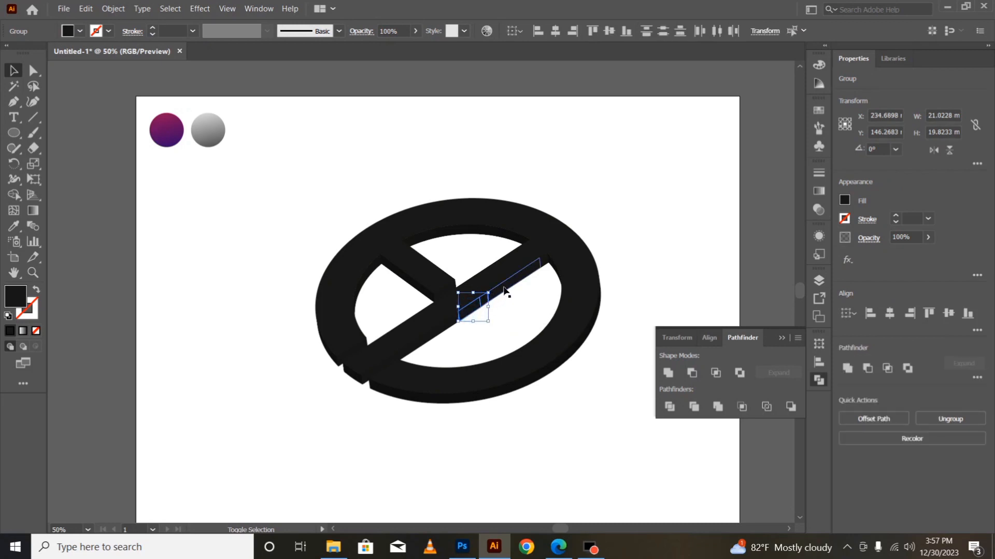
left_click(505, 284, "shift")
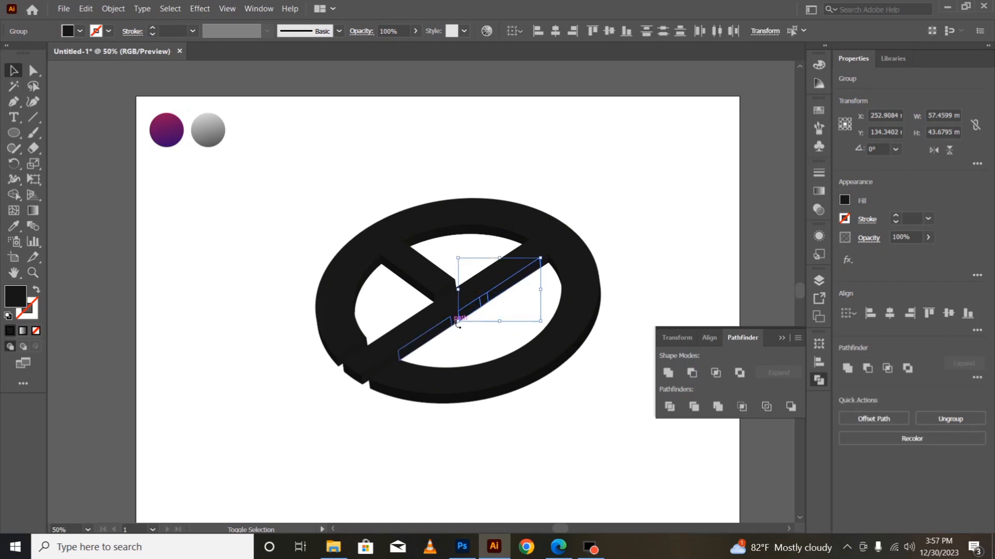
left_click(458, 322, "shift")
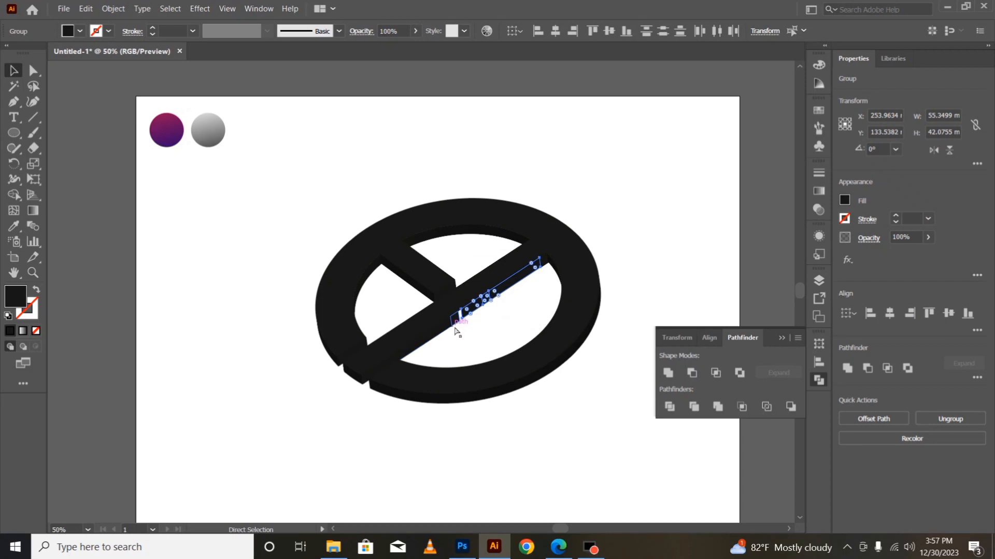
left_click(469, 326)
left_click(461, 321, "shift")
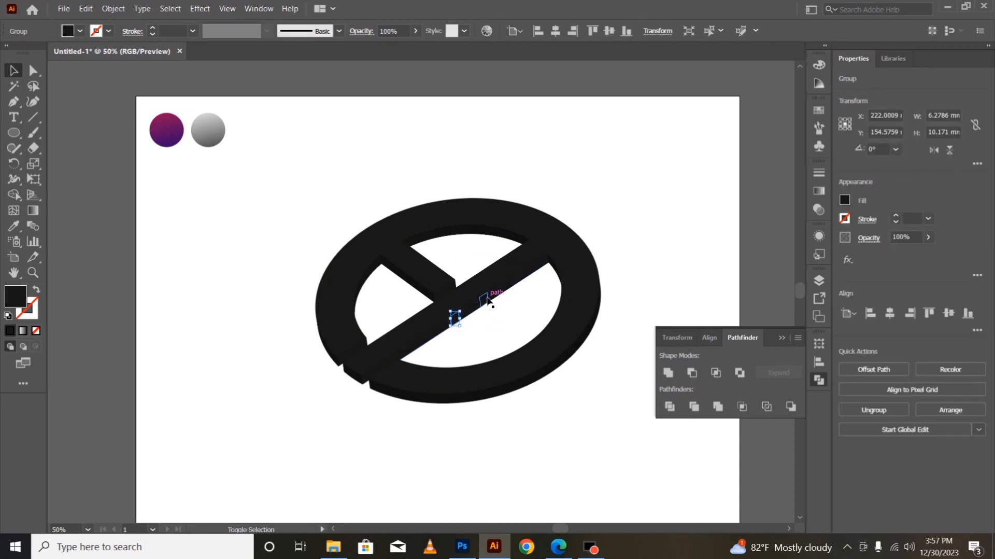
left_click(487, 299, "shift")
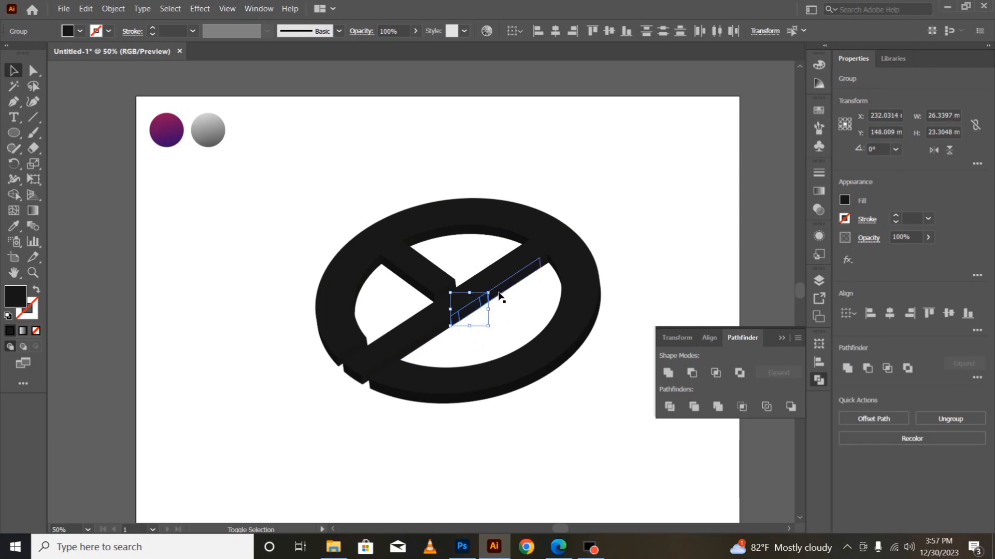
left_click(500, 294, "shift")
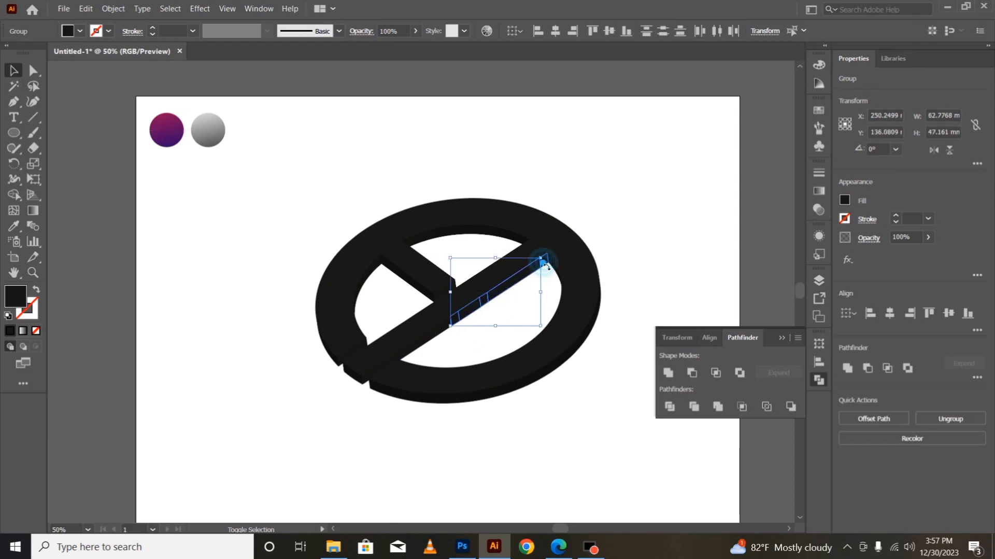
left_click(545, 261, "shift")
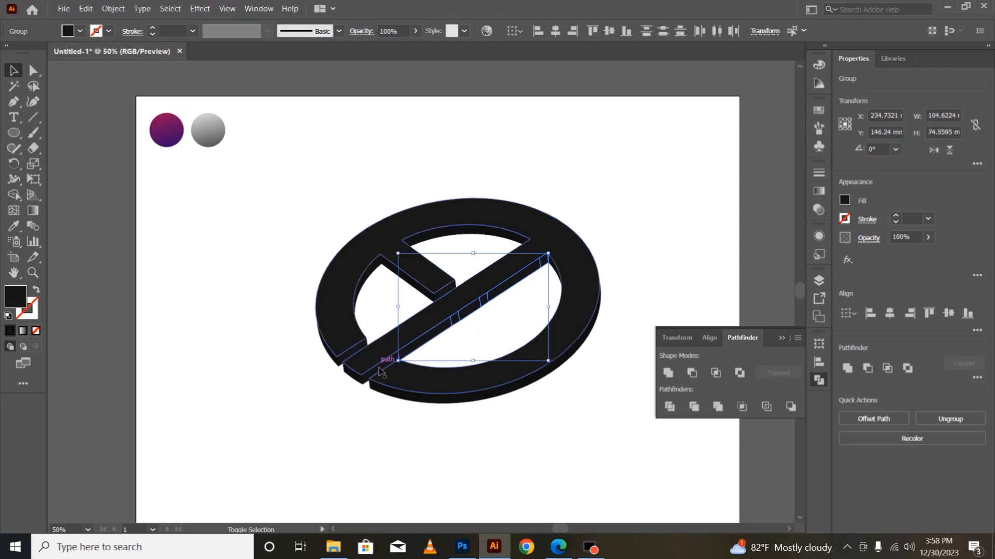
left_click(365, 376, "shift")
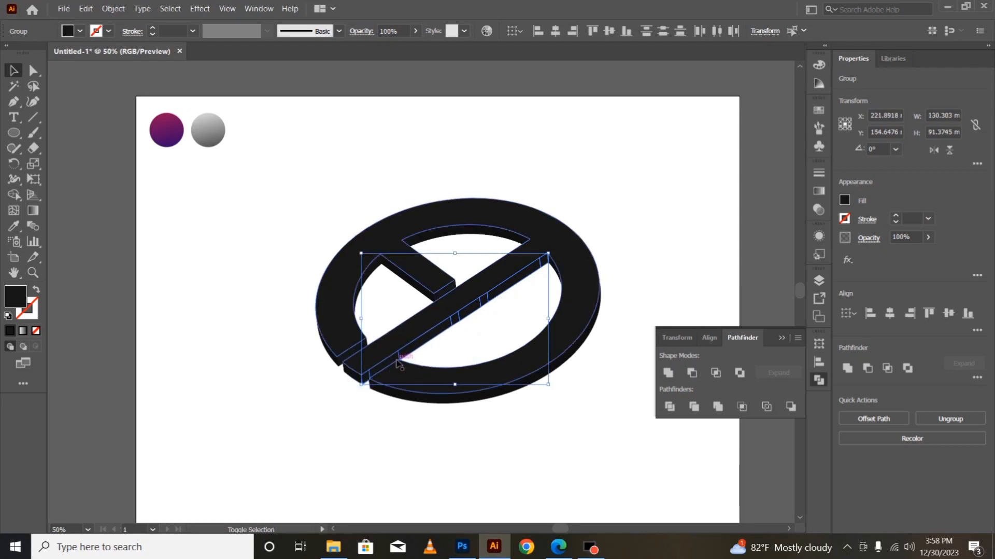
left_click(423, 388, "shift")
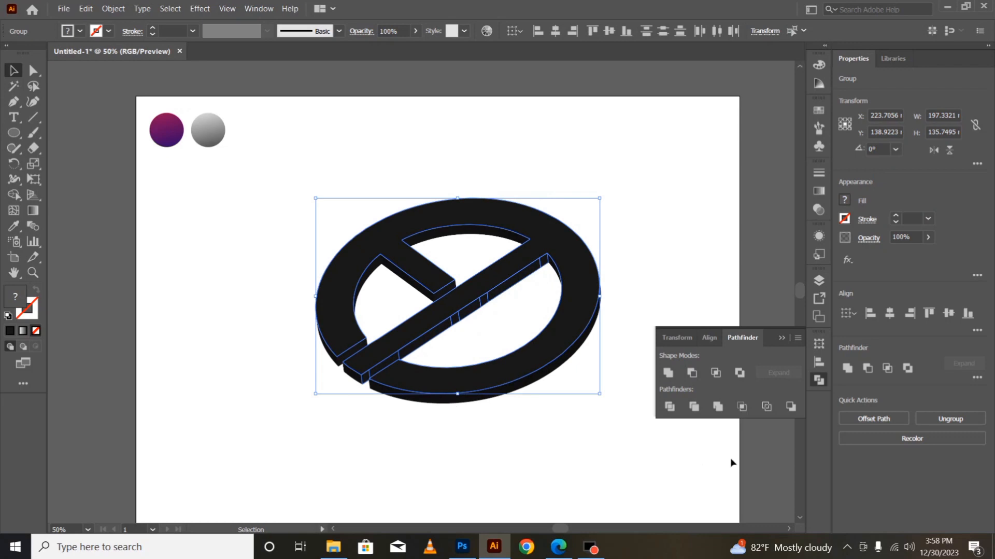
left_click(669, 372)
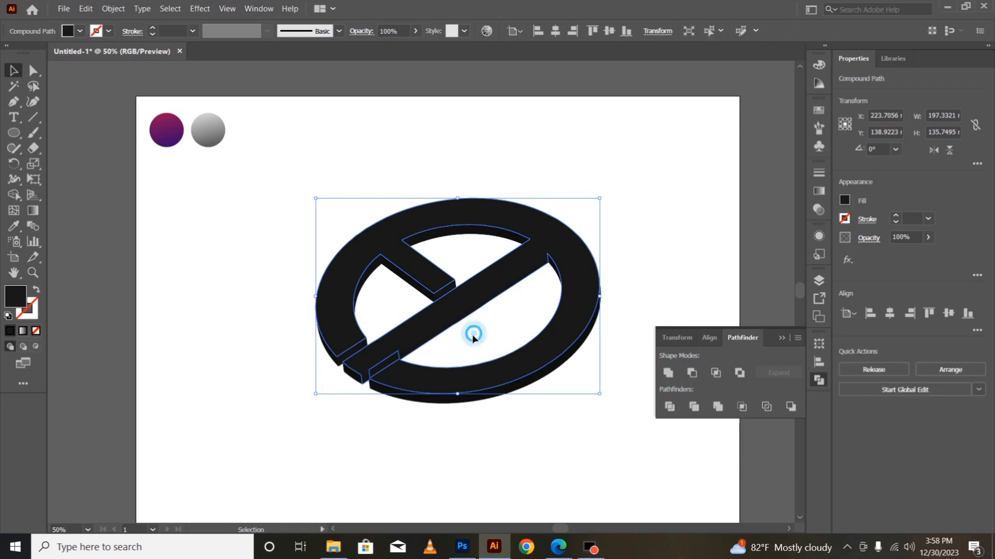
Step: Undo the last unite, which merged the front face with the bar's side wall, and clear the selection
left_click(415, 353)
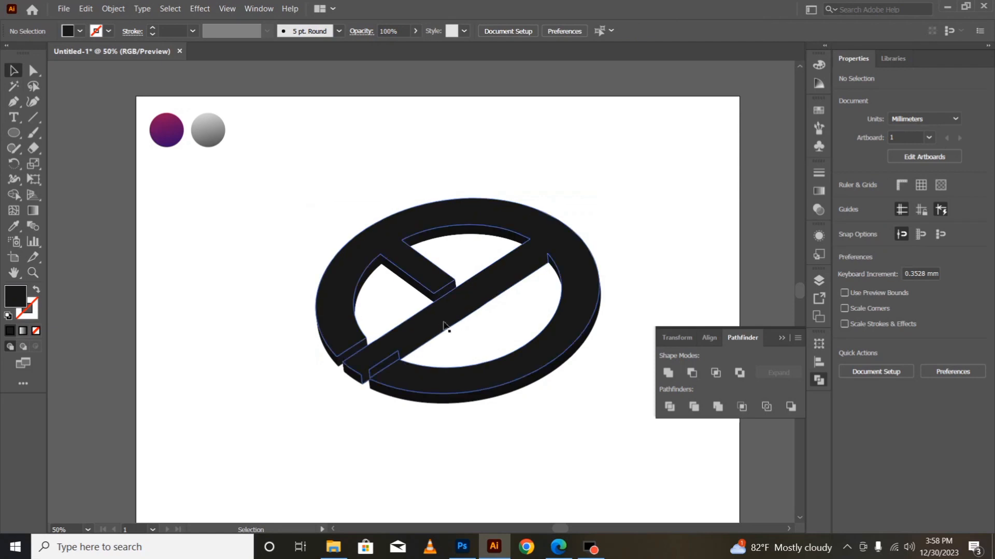
left_click(422, 339)
left_click(322, 430)
left_click(472, 305)
key("a")
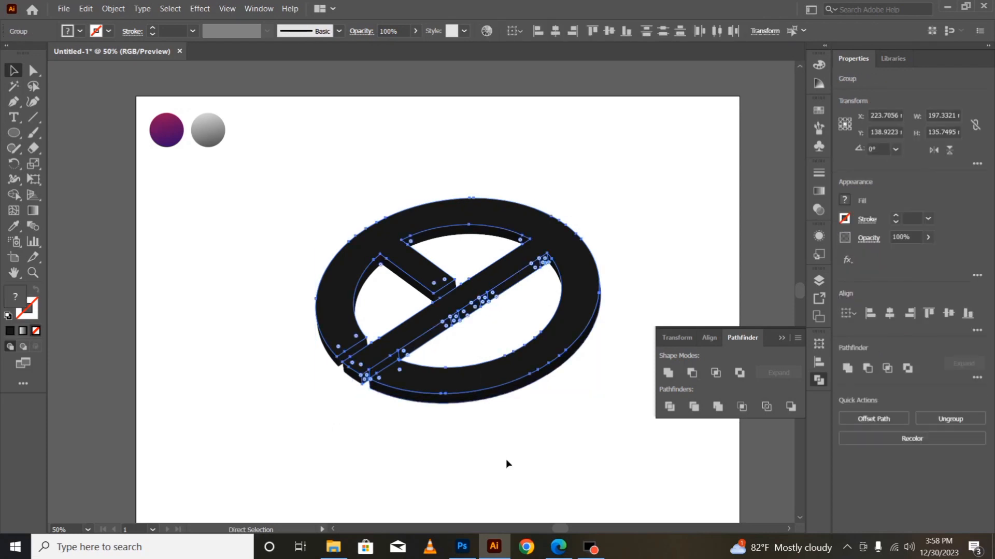
left_click(511, 468)
key("v")
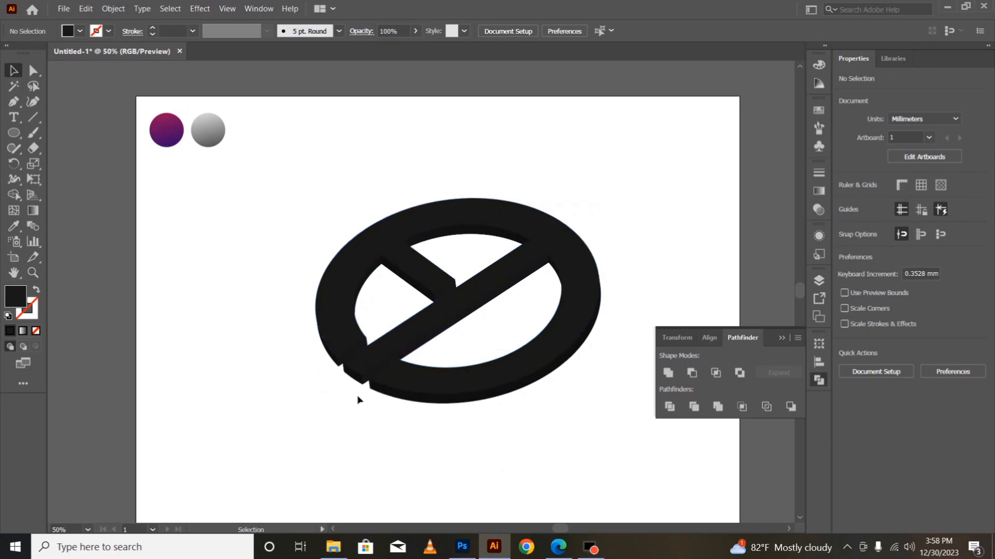
Step: Unite only the side-wall pieces along the long diagonal bar's lower edge into one shape with Pathfinder
left_click(369, 383)
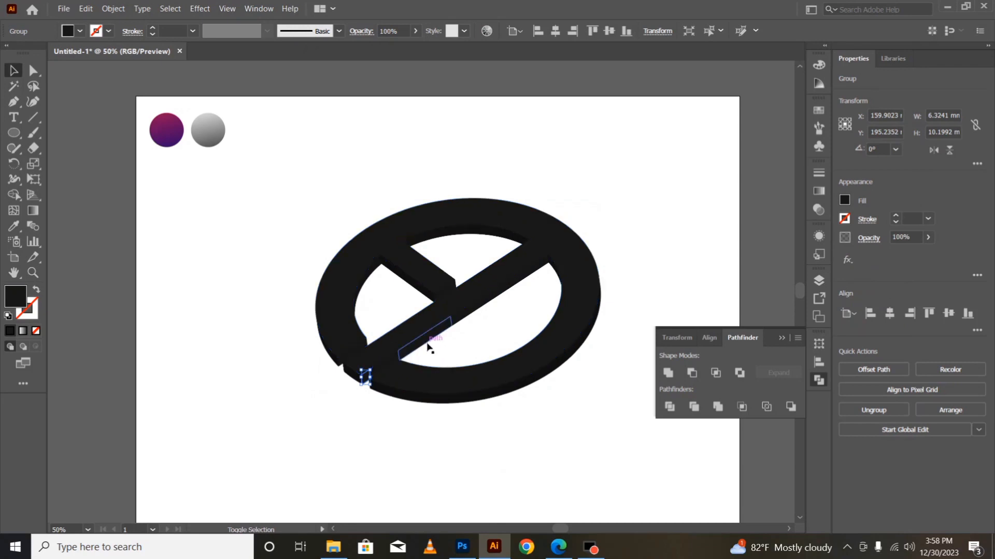
left_click(466, 318, "shift")
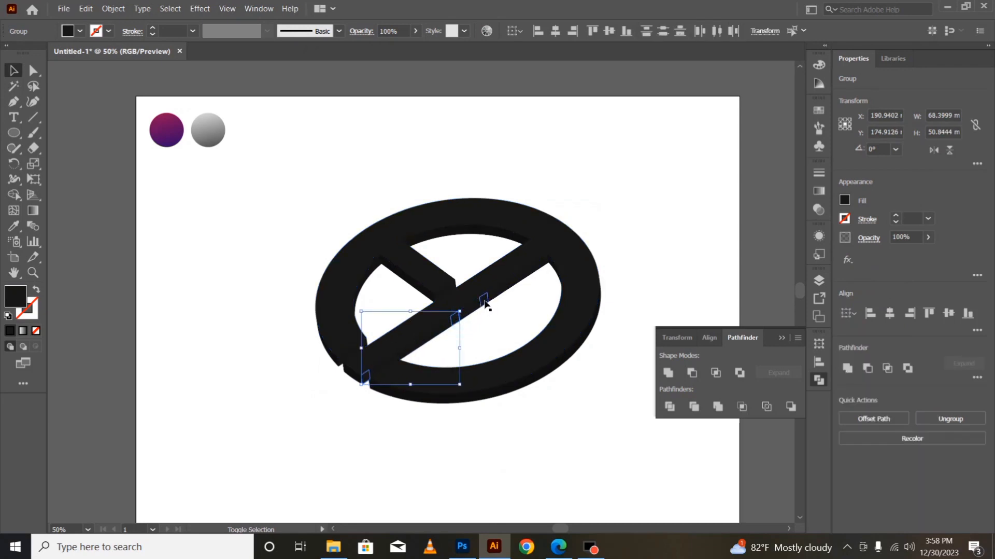
left_click(480, 303, "shift")
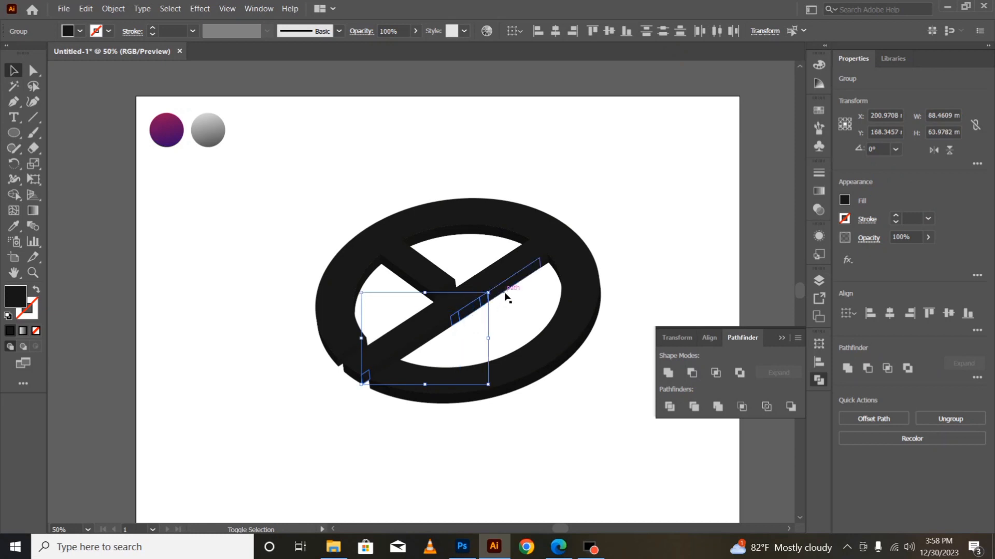
left_click(505, 297, "shift")
left_click(546, 263, "shift")
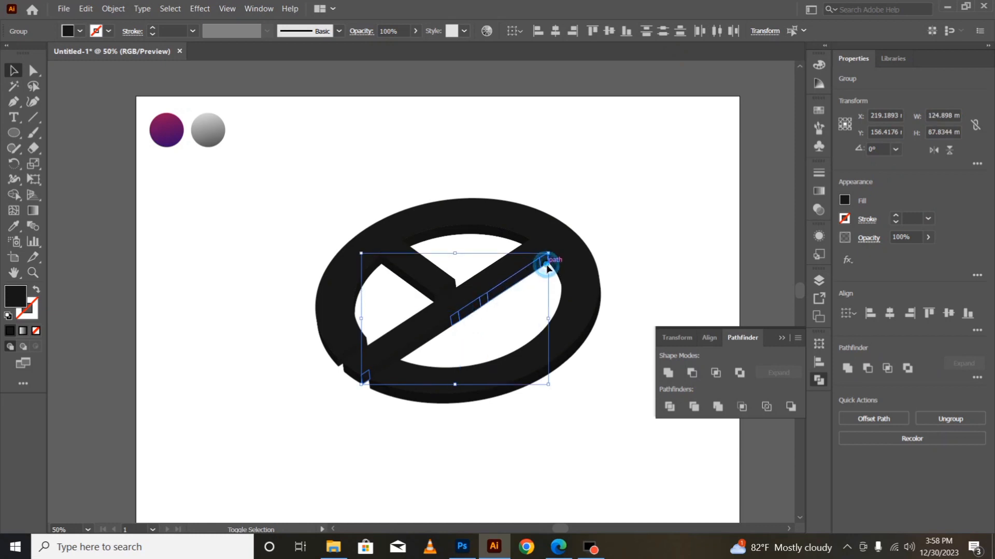
left_click(436, 338, "shift")
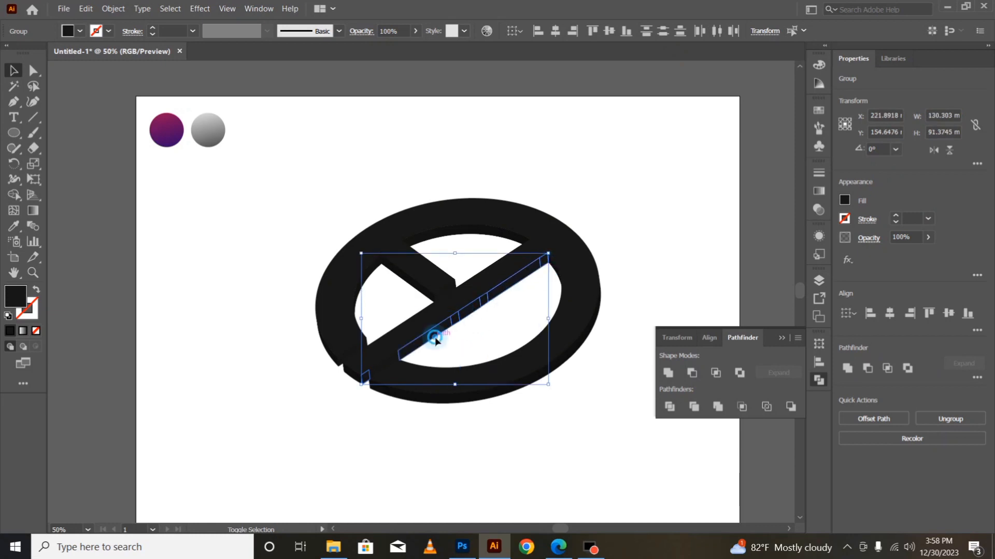
left_click(396, 358, "shift")
left_click(387, 364, "shift")
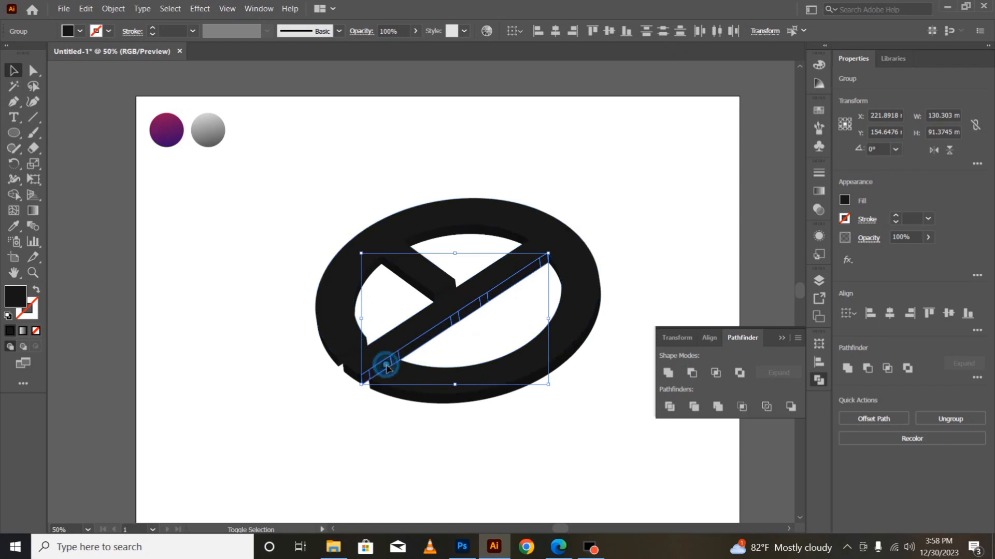
left_click(668, 372)
Step: Unite the diagonal bar's lower-left end face, and separately the ring's lower-left outer side wall, with Pathfinder
left_click(354, 369)
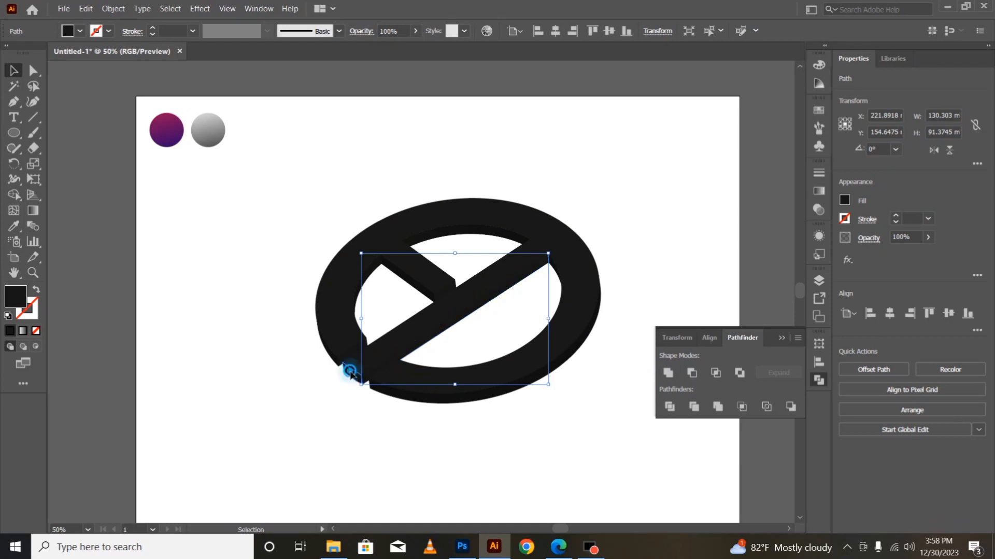
left_click(668, 372)
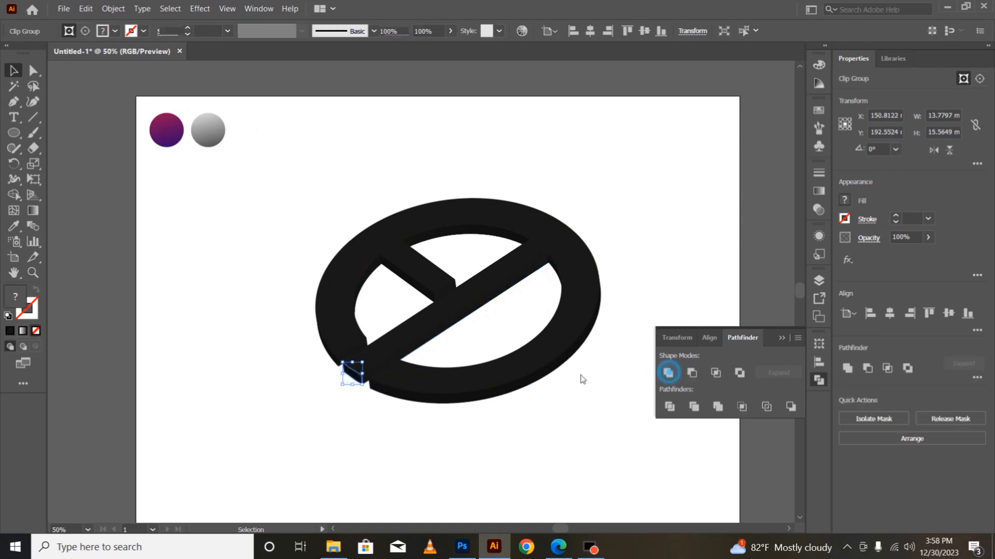
left_click(332, 348)
left_click(668, 372)
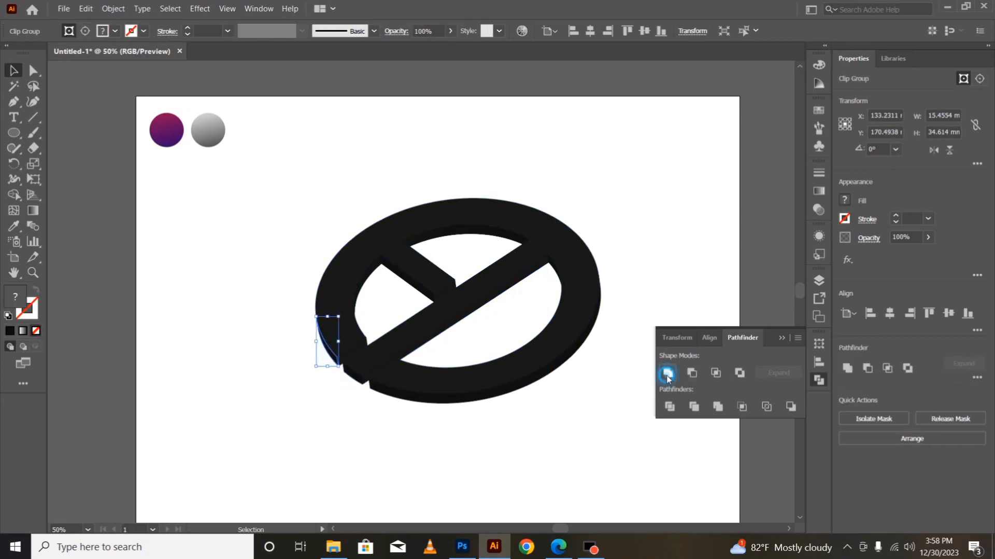
Step: Unite the side pieces at the ring's lower-left cut end, and separately the ring's left inner wall
left_click(352, 352)
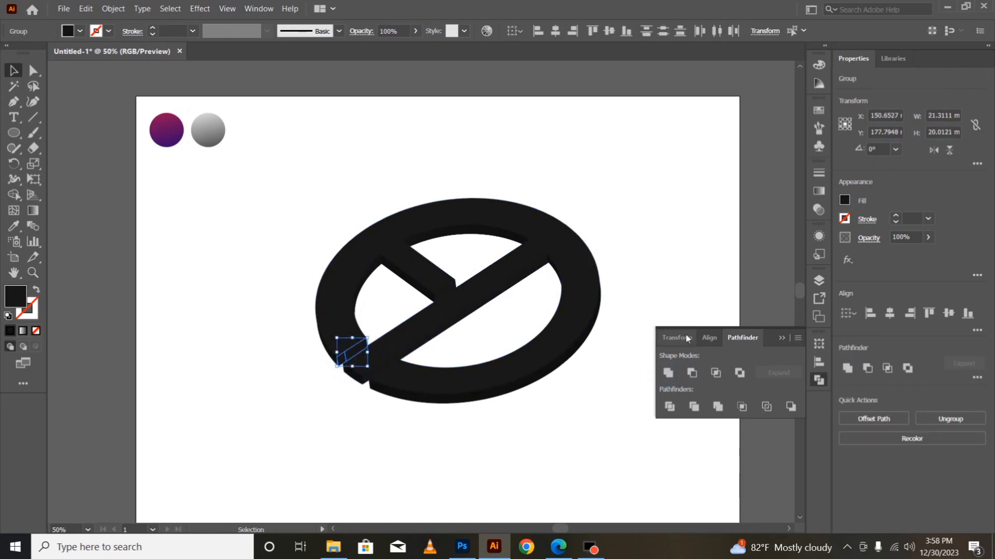
left_click(668, 372)
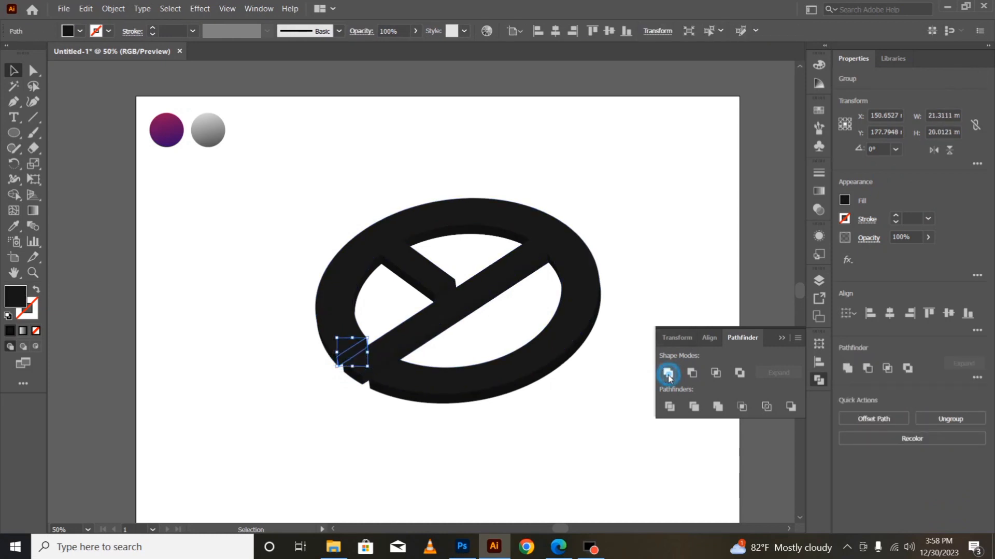
left_click(355, 304)
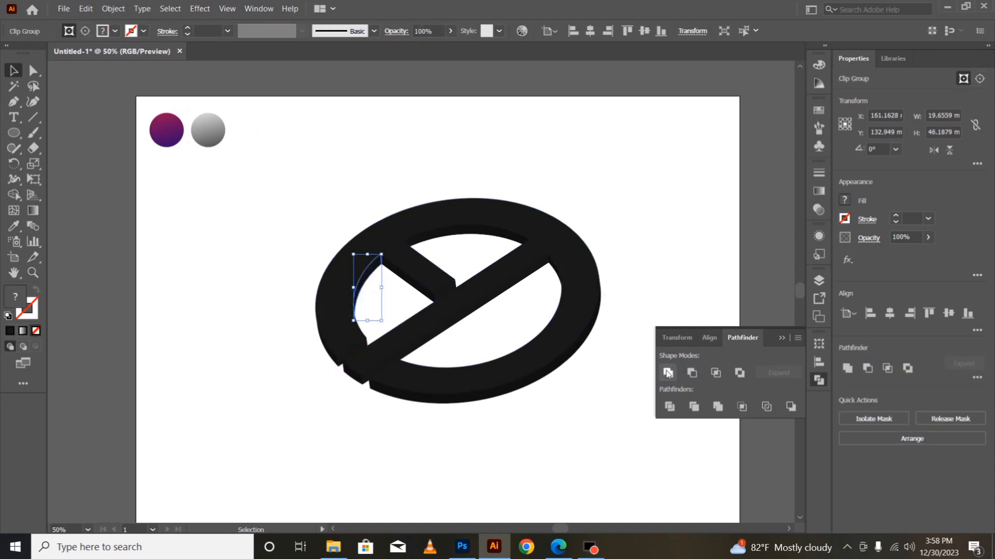
Step: Unite the two side-wall pieces along the short bar's lower edge into one shape with Pathfinder
left_click(412, 288)
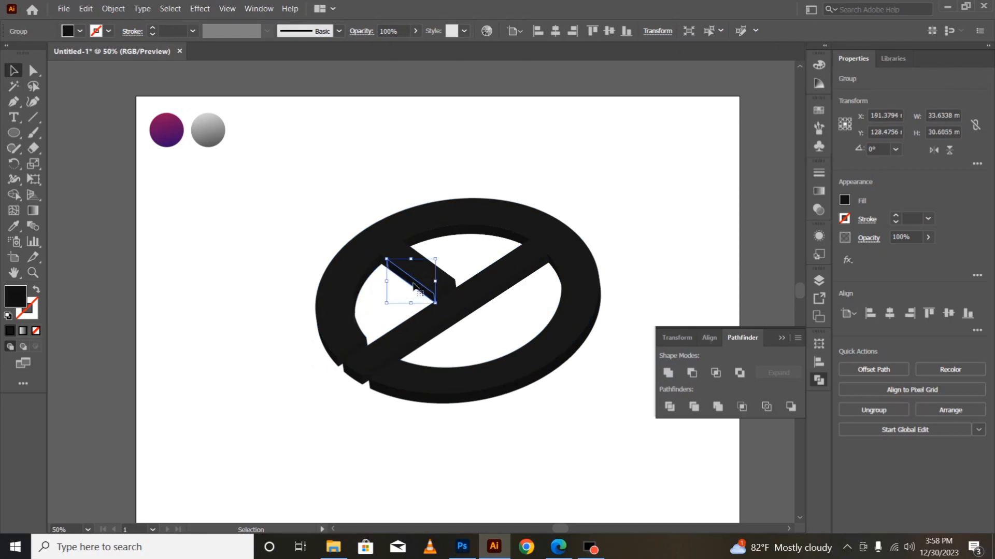
left_click(383, 262, "shift")
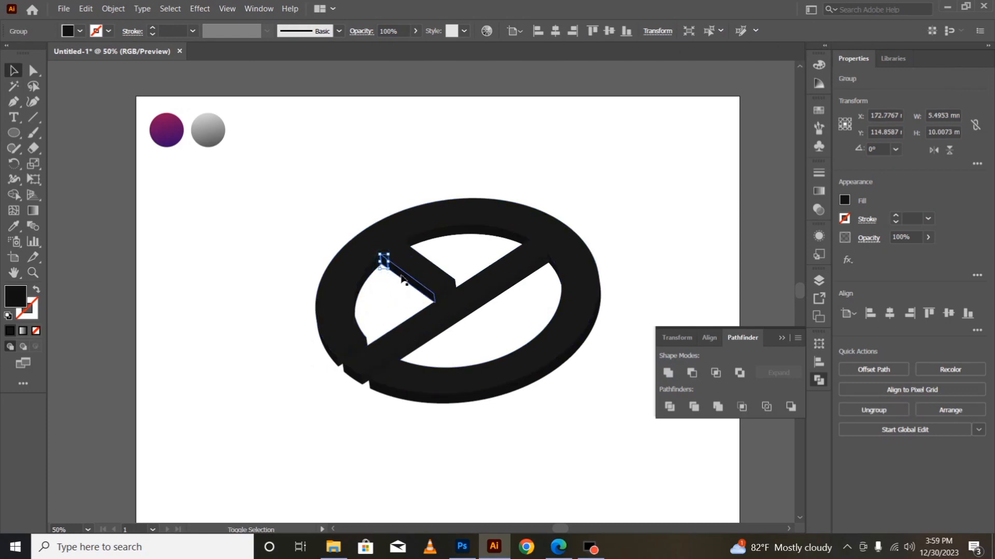
left_click(668, 372)
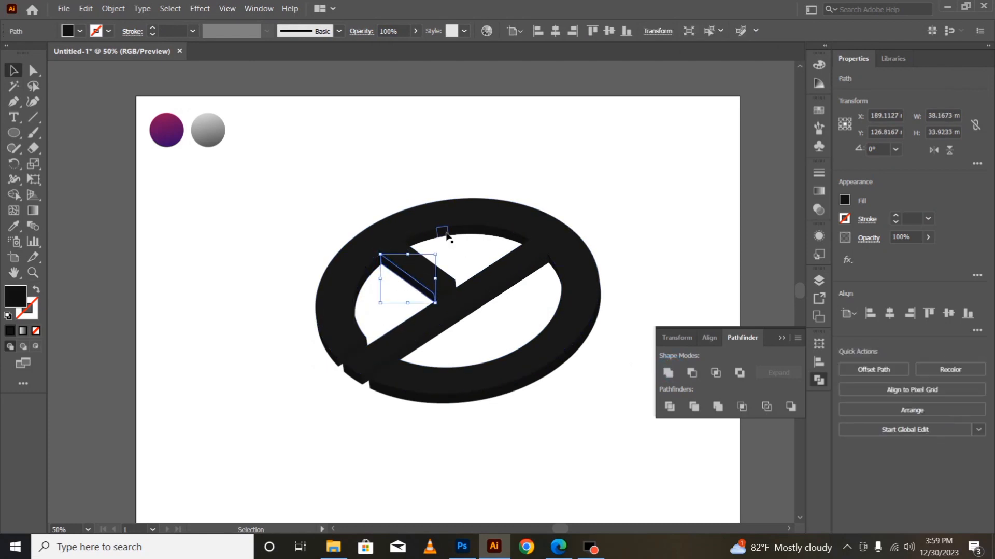
Step: Unite the ring's upper inner side wall into one shape, and close the Pathfinder options
left_click(456, 226)
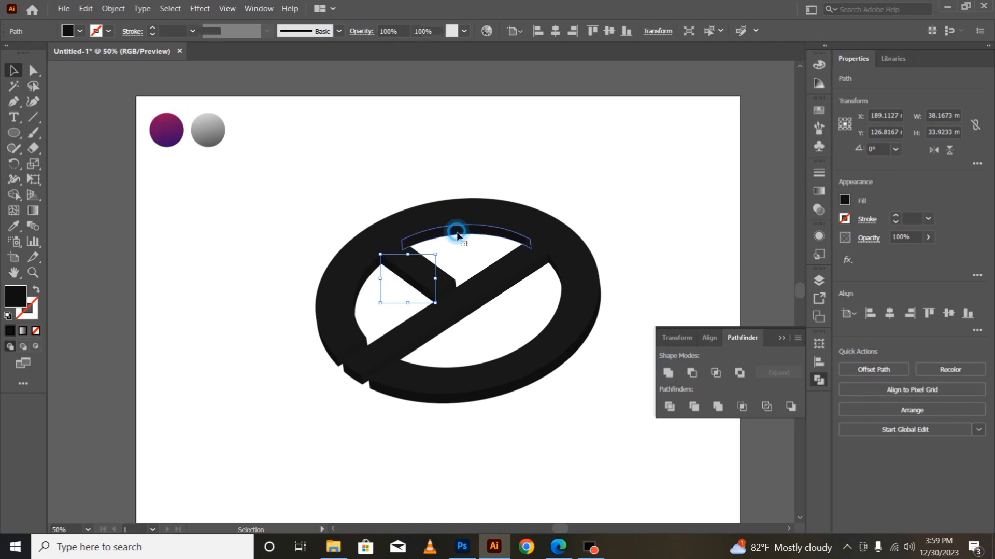
left_click(667, 372)
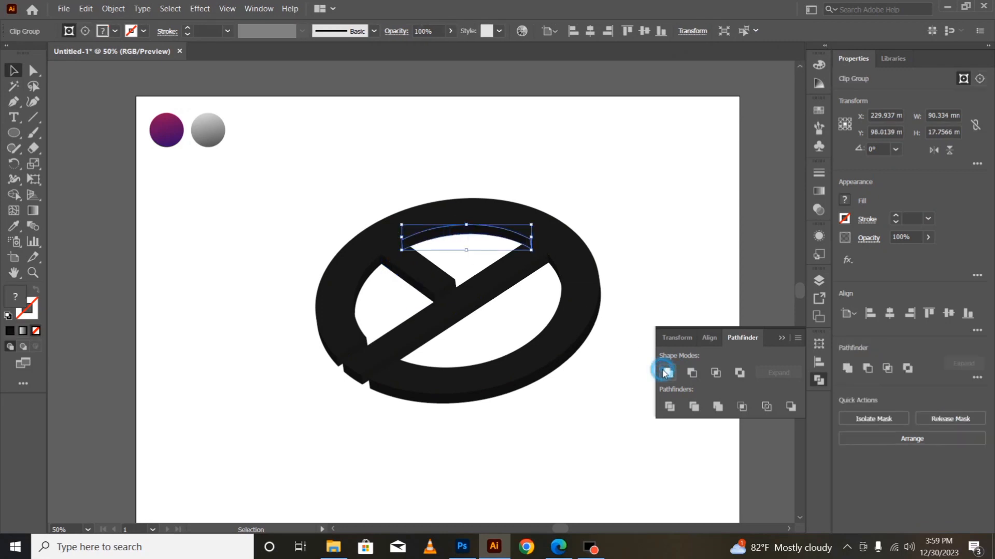
left_click(776, 338)
left_click(623, 388)
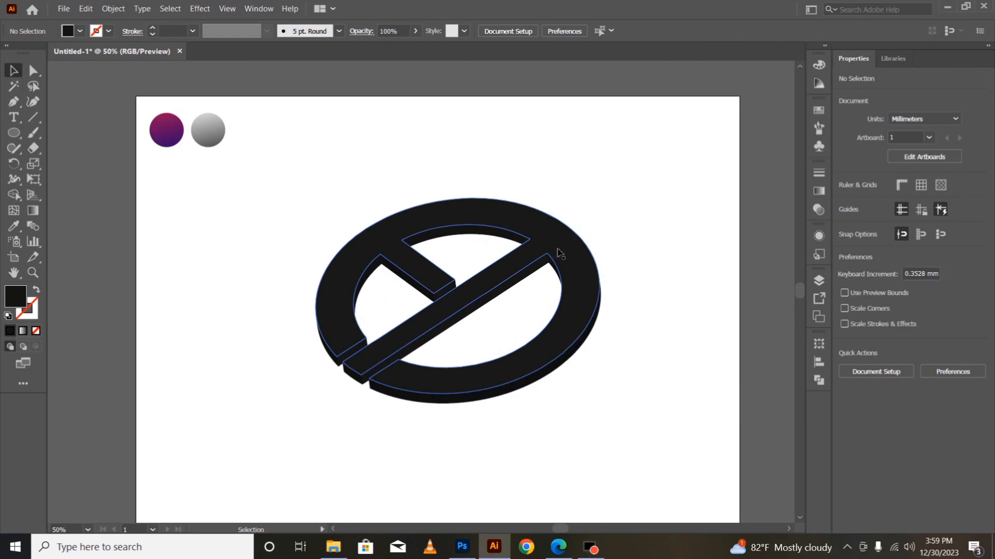
Step: Fill the logo's front face with the pink-to-purple gradient sampled from the coloured circle using the Eyedropper
left_click(346, 287)
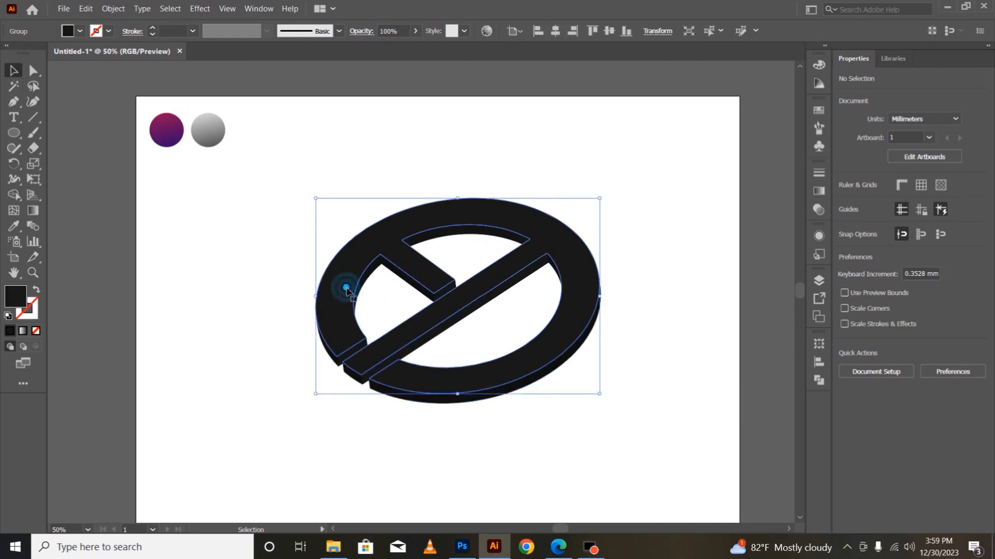
key("i")
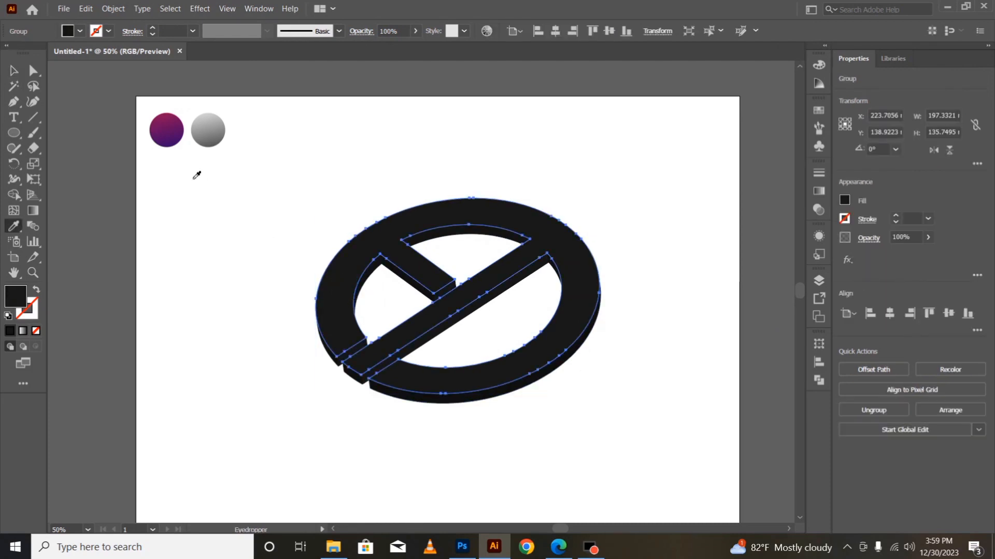
left_click(178, 141)
left_click(13, 70)
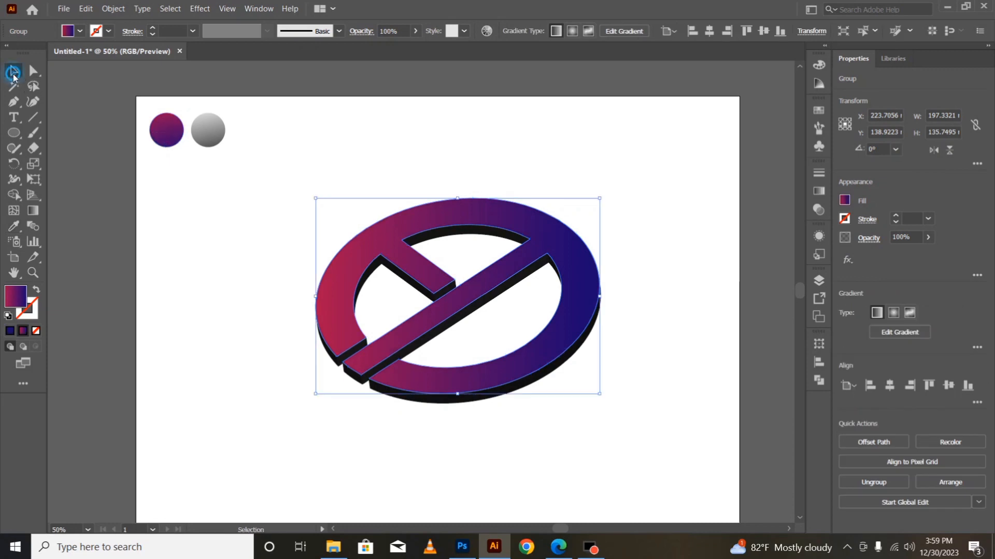
Step: Redraw the front face's gradient from beyond the ring's left edge to beyond its right edge, tilted slightly upward
left_click(134, 287)
left_click(398, 345)
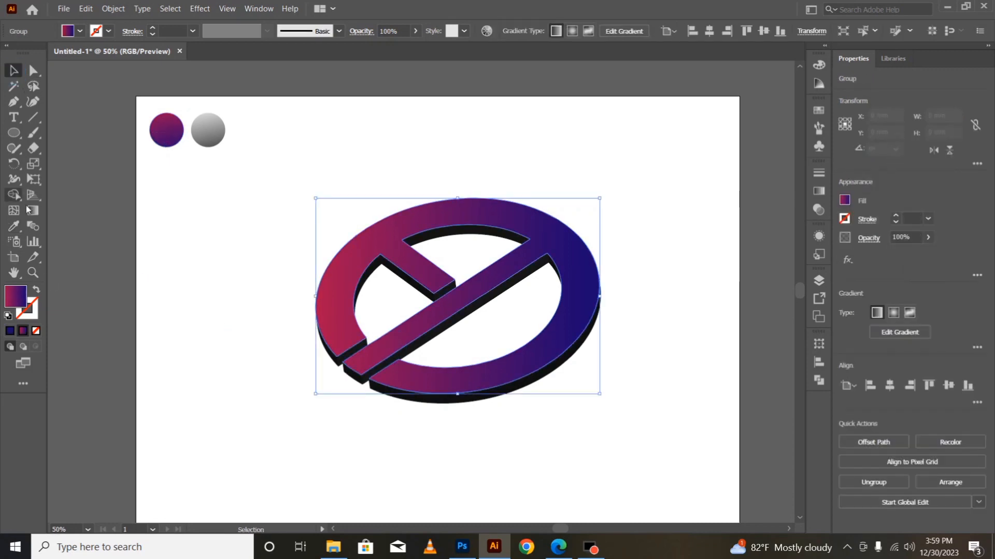
key("g")
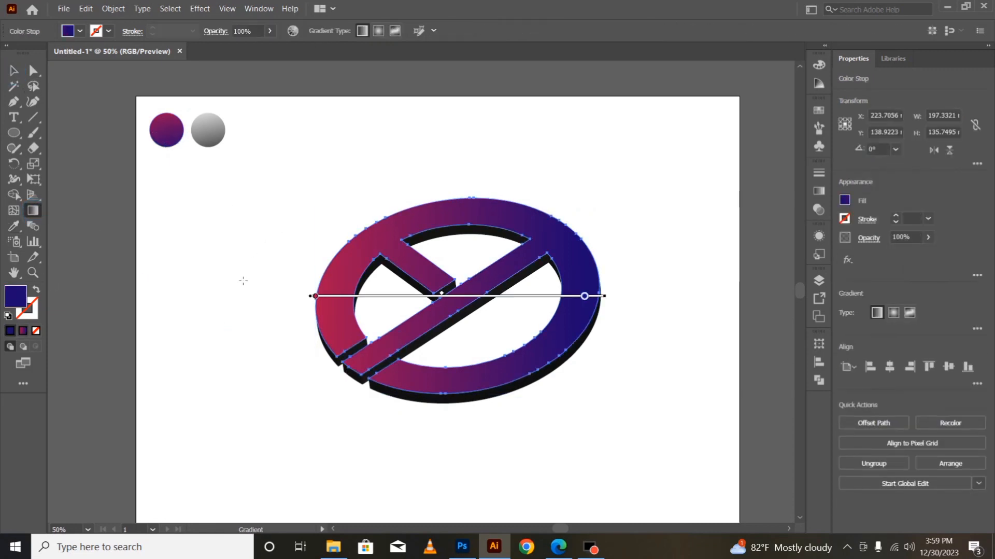
left_click_drag(235, 308, 714, 281)
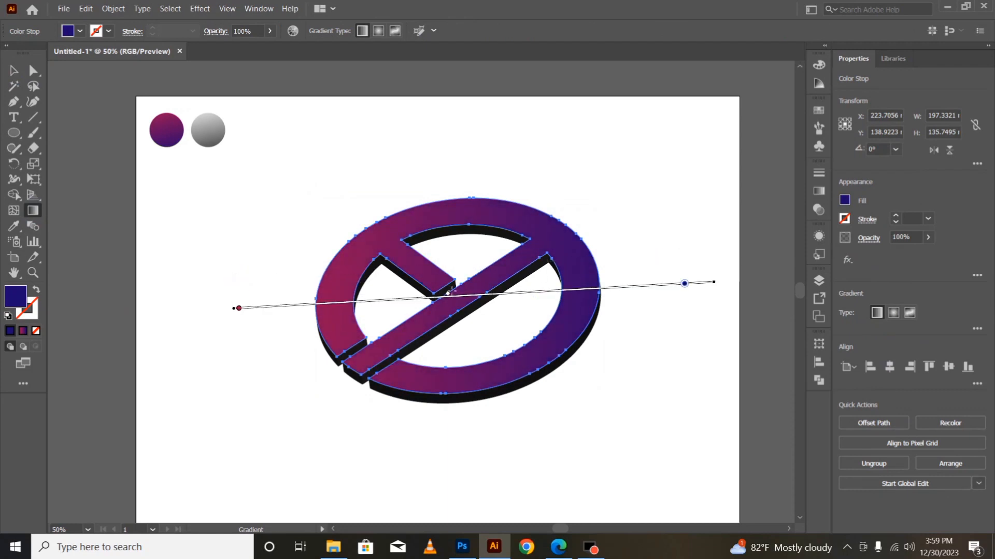
Step: Shift the front-face gradient's midpoint toward the blue end, move its blue and pink stops slightly inward, and deselect the logo
left_click_drag(452, 297, 501, 299)
left_click_drag(684, 283, 634, 285)
left_click_drag(243, 309, 247, 309)
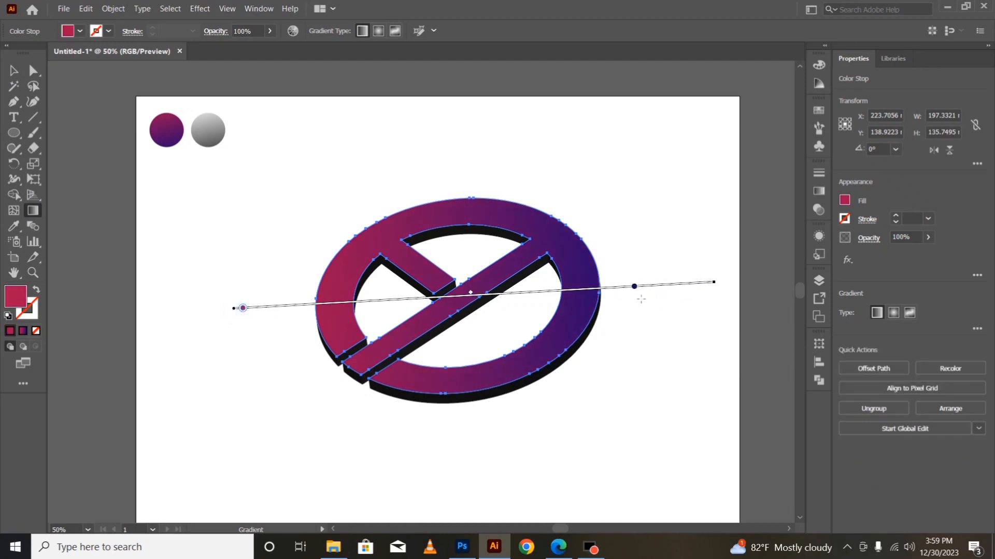
left_click(9, 71)
left_click(238, 421)
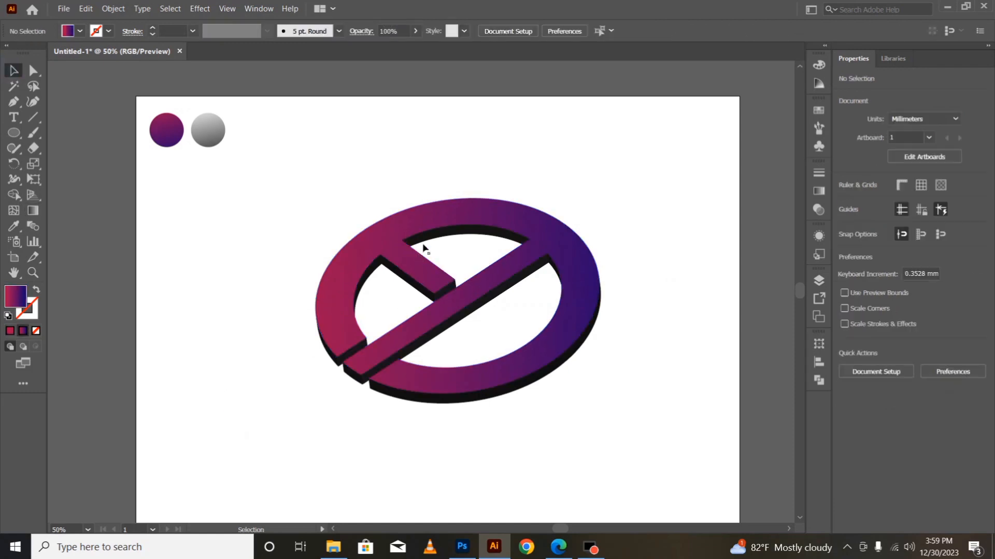
Step: Fill all the black side walls of the ring and bars with the gradient sampled from the grey circle using the Eyedropper
left_click(435, 235)
left_click(444, 289, "shift")
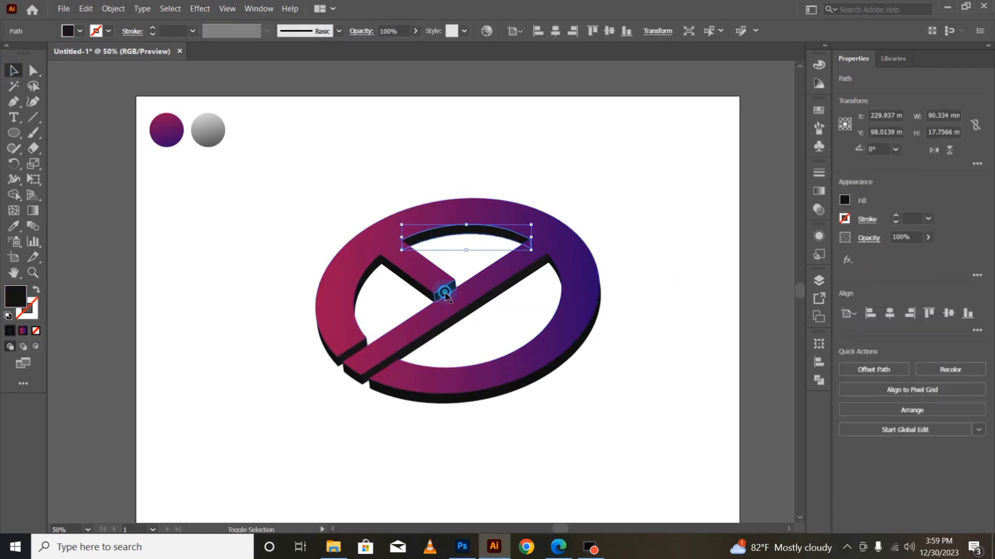
left_click(417, 286, "shift")
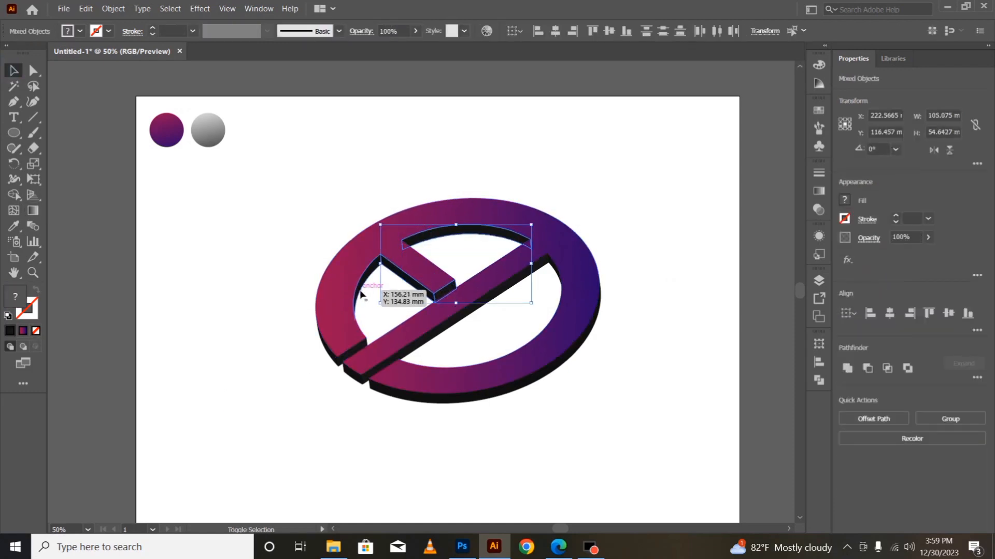
left_click(357, 291, "shift")
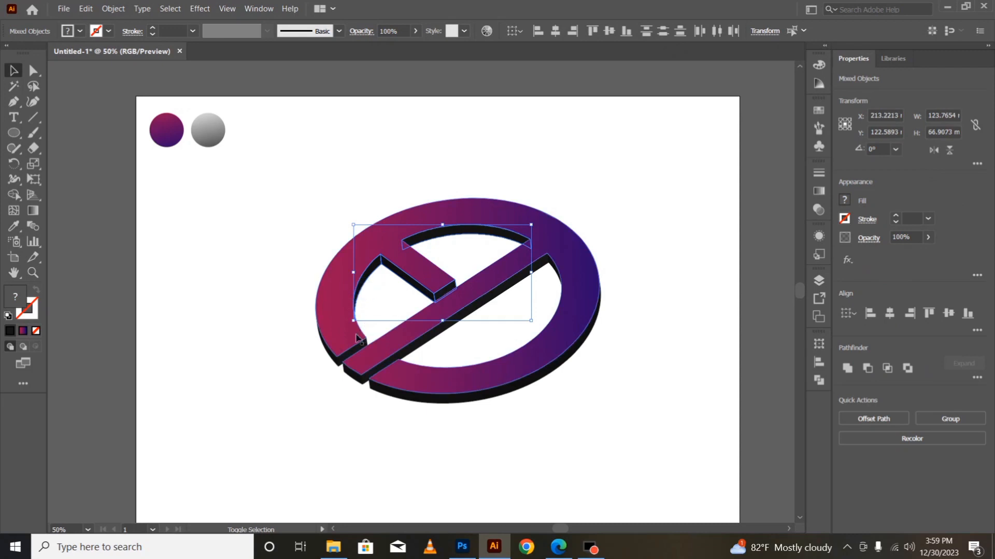
left_click(331, 357, "shift")
left_click(330, 356, "shift")
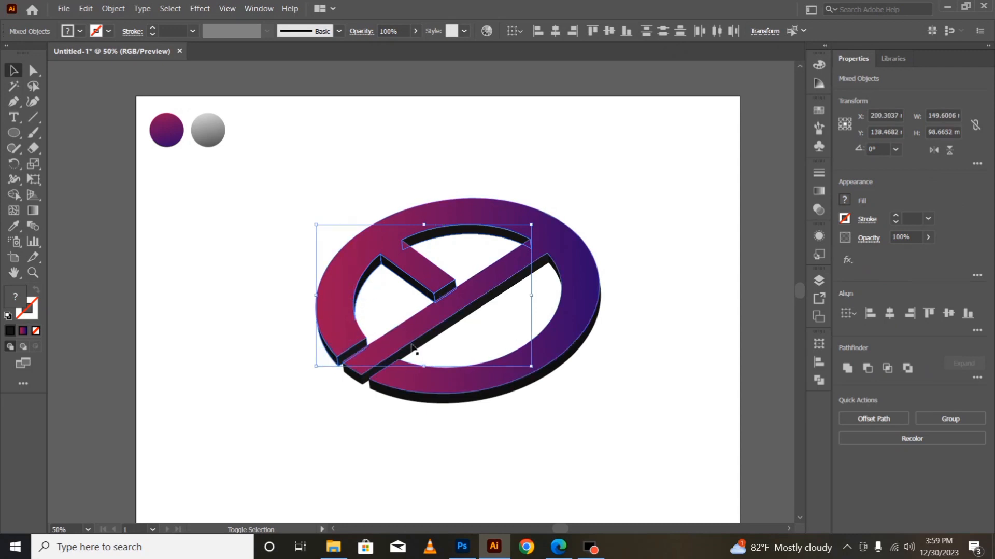
left_click(354, 378, "shift")
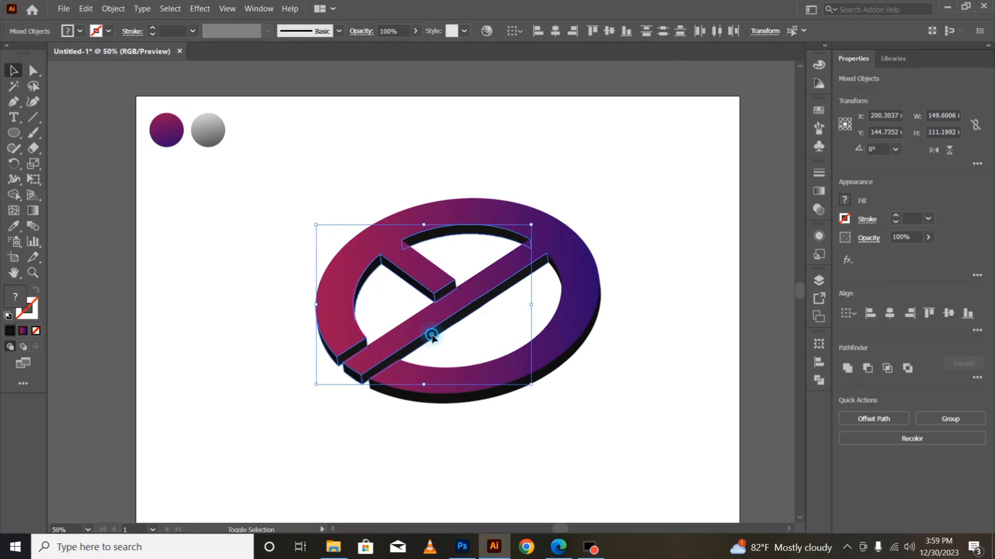
left_click(554, 277, "shift")
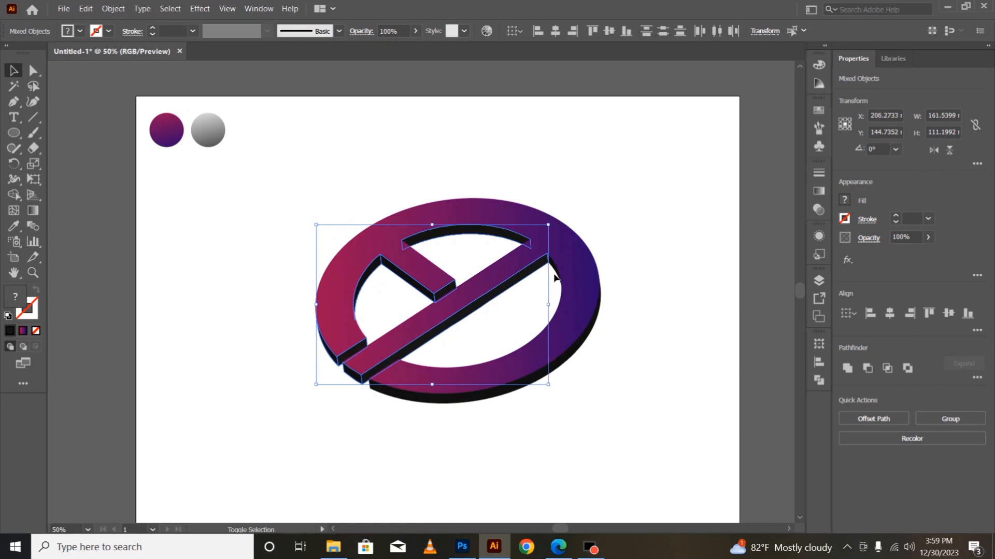
left_click(572, 351, "shift")
key("i")
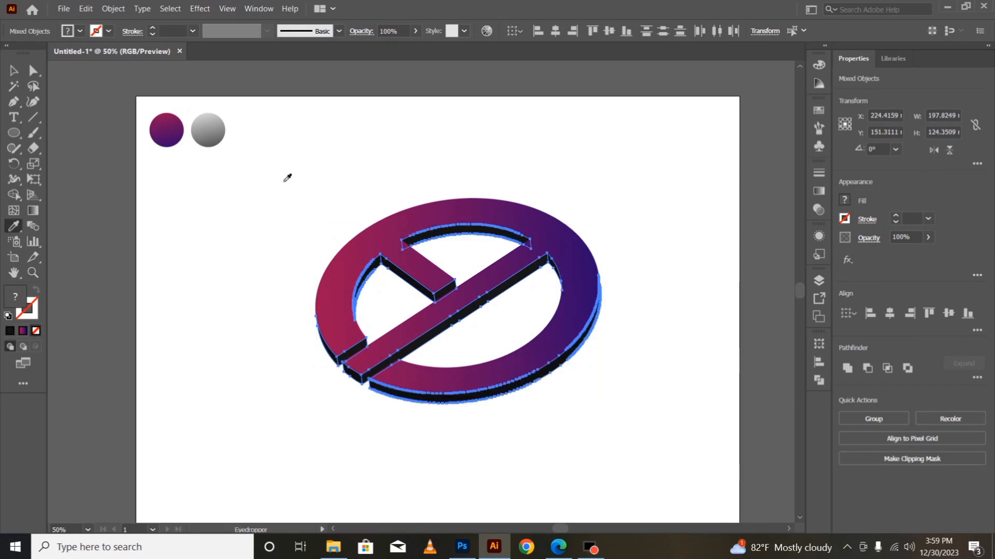
left_click(209, 134)
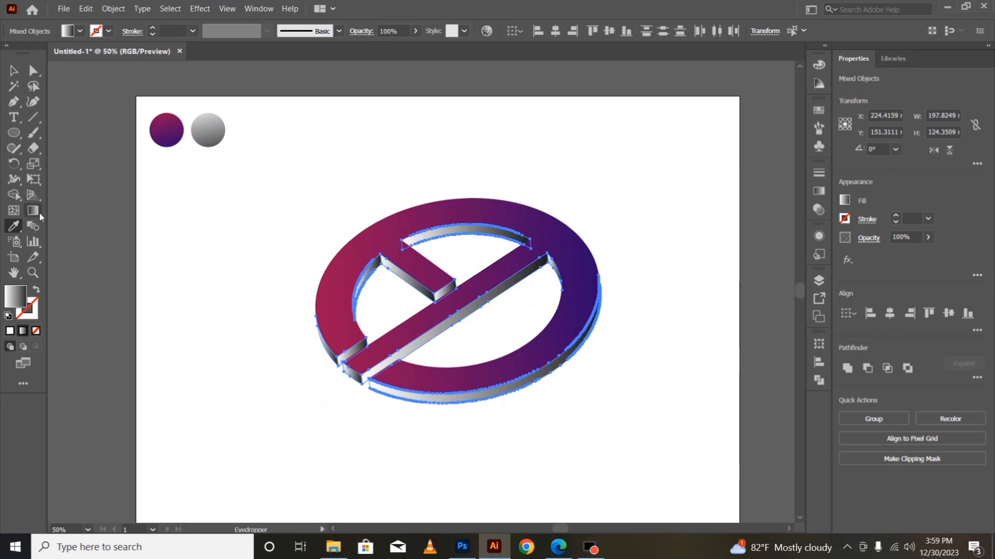
left_click(14, 70)
left_click(262, 349)
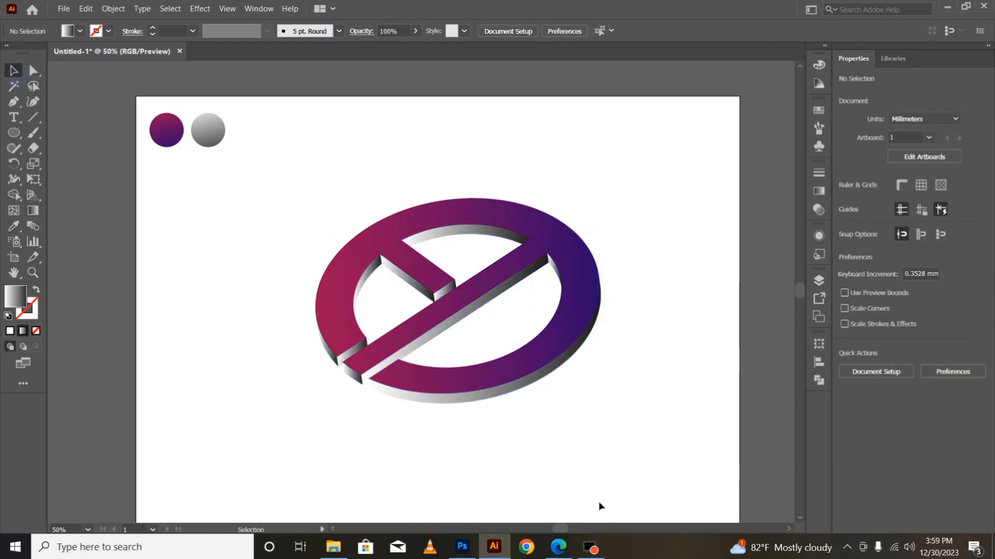
Step: Redraw the grey gradient on the ring's lower-left cut end so it runs upward from well below the face
left_click(345, 347)
left_click(39, 210)
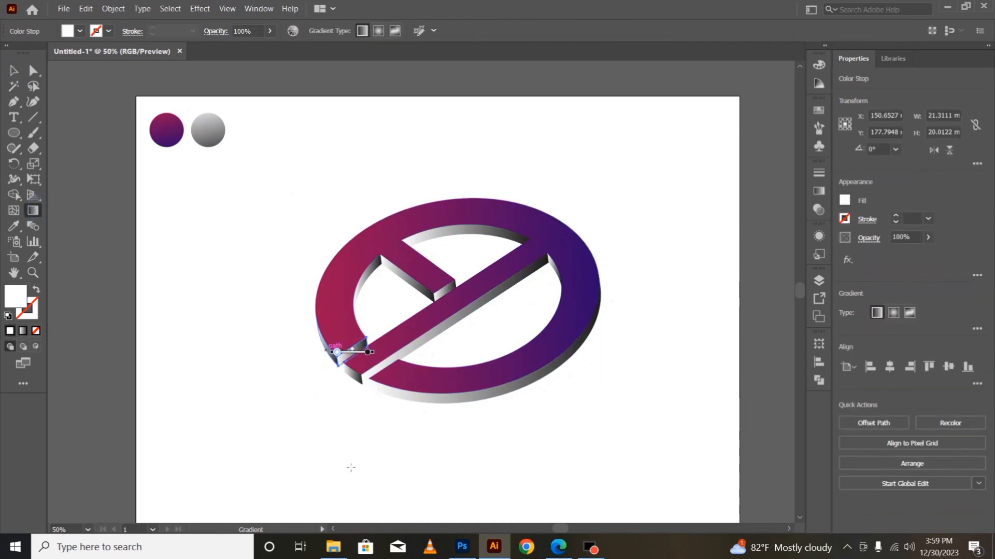
mouse_move(342, 459)
left_mouse_down()
mouse_move(370, 284)
mouse_move(361, 327)
left_mouse_up()
left_click(13, 70)
left_click(239, 415)
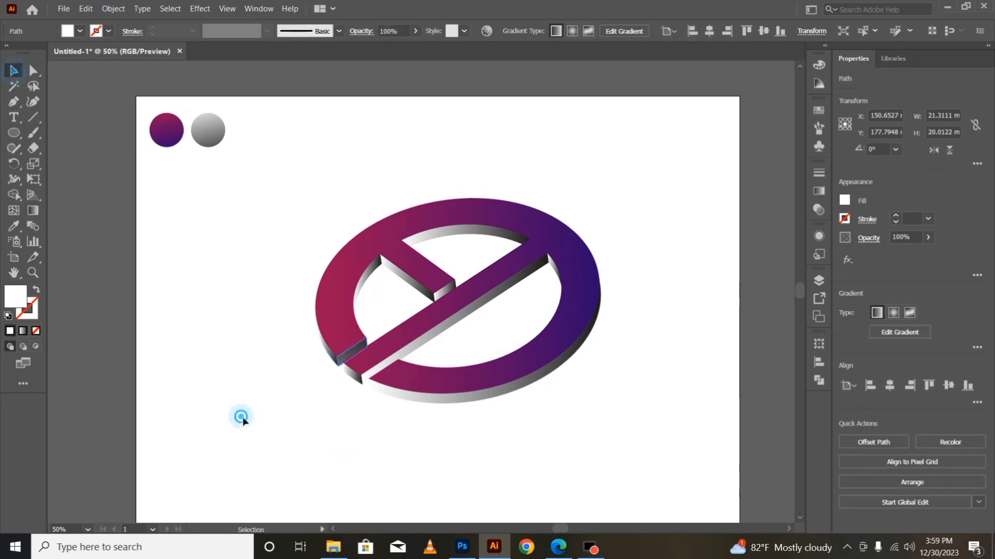
Step: Redraw the grey gradient on the ring's lower-left outer side wall as a long, nearly vertical run from below to above
left_click(321, 347)
left_click(251, 392)
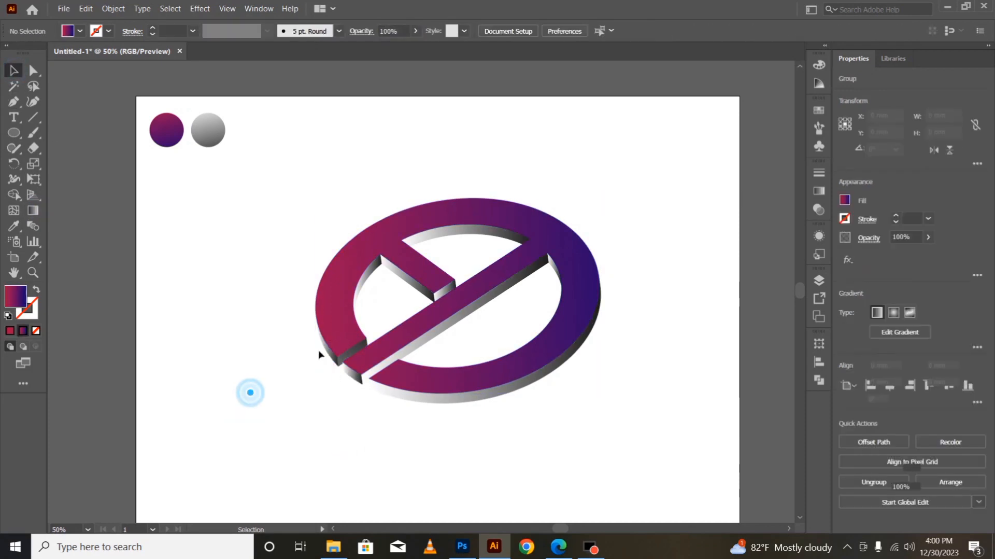
left_click(328, 353)
key("g")
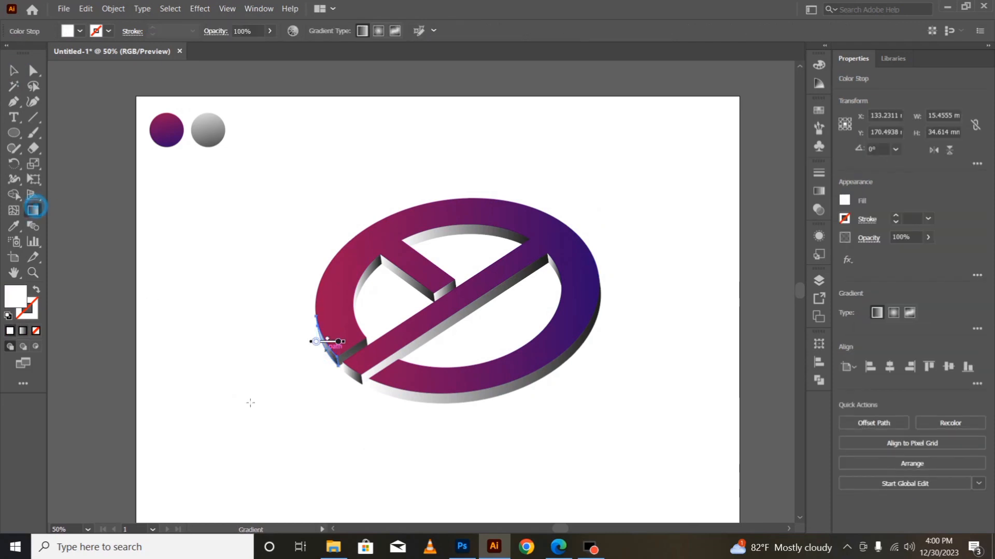
left_click_drag(318, 464, 330, 299)
left_click(13, 70)
left_click(245, 484)
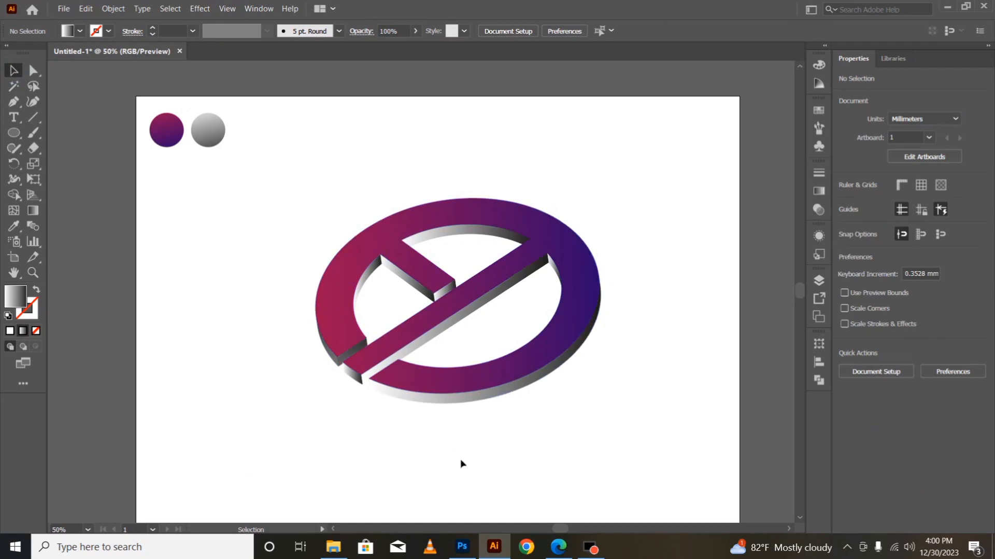
Step: Group all the logo's faces and apply a Drop Shadow with a 5 mm X offset and 1 mm blur
left_click_drag(300, 212, 653, 435)
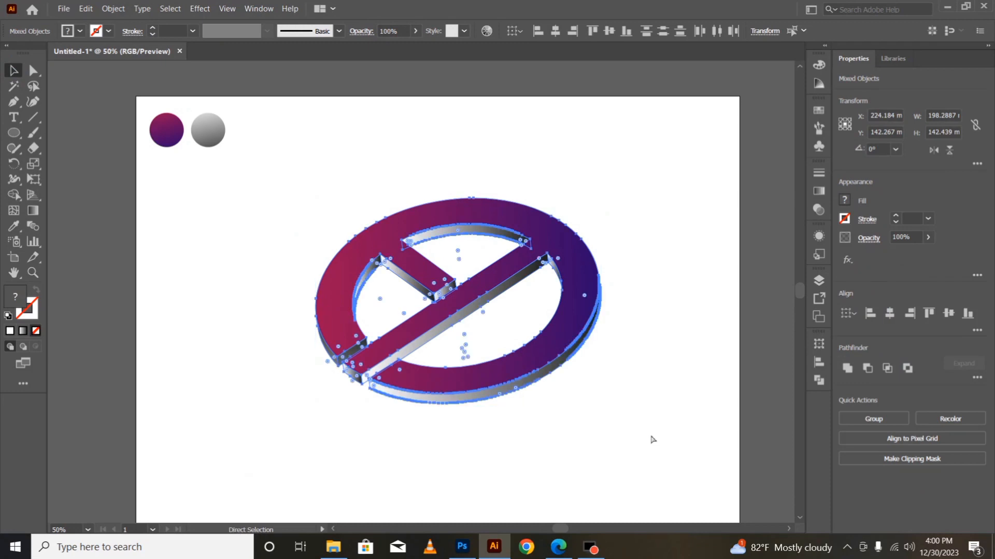
key("ctrl+g")
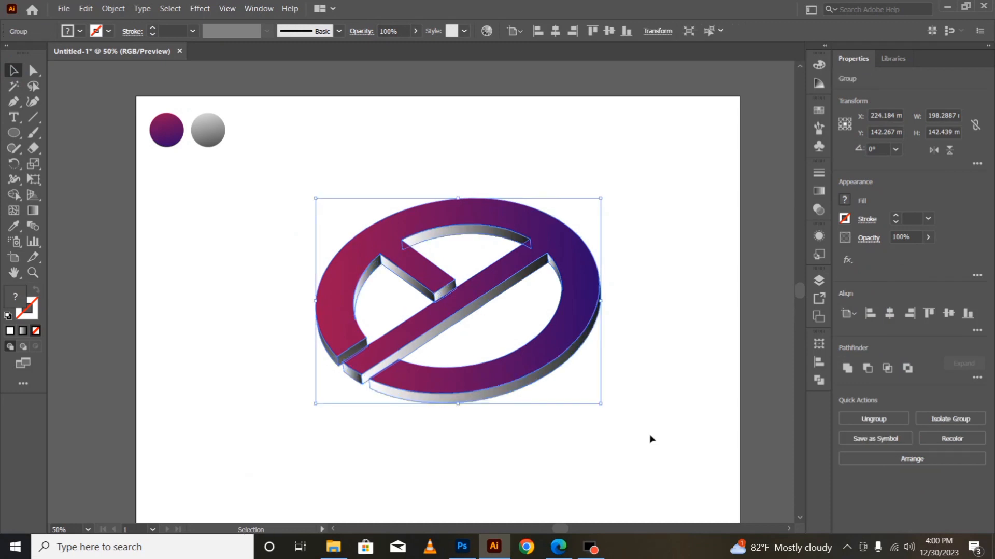
left_click(199, 10)
mouse_move(264, 174)
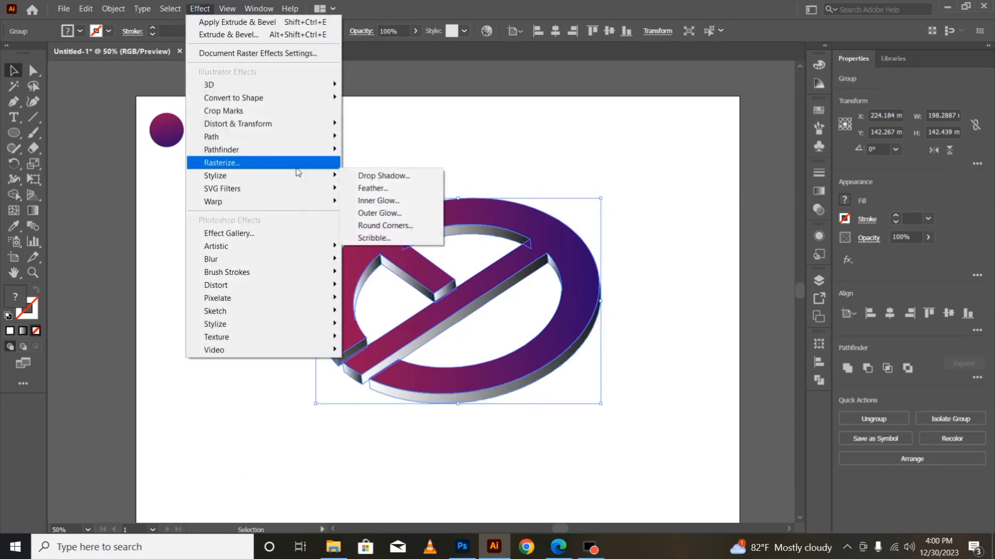
left_click(370, 176)
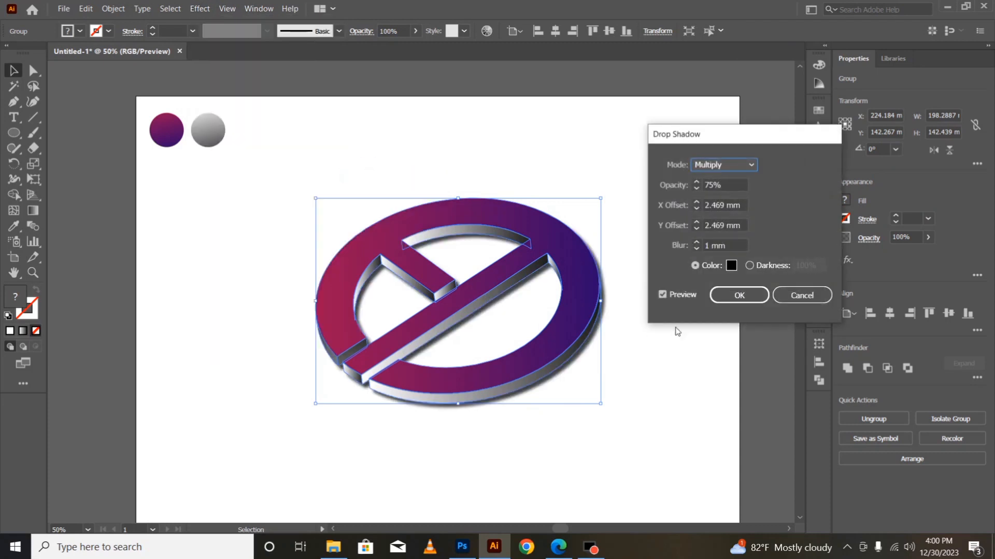
left_click(697, 242)
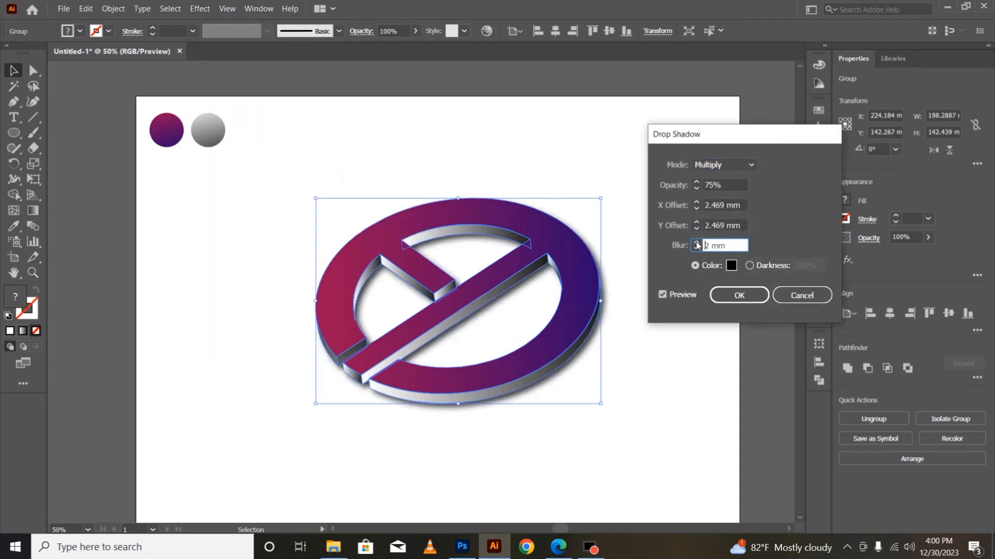
left_click(697, 248)
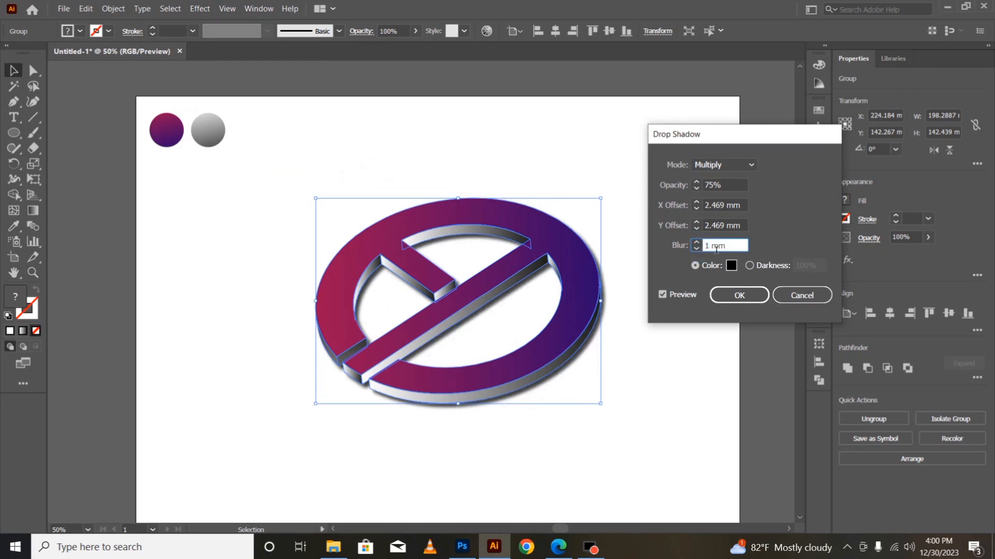
left_click(696, 202)
left_click(696, 202)
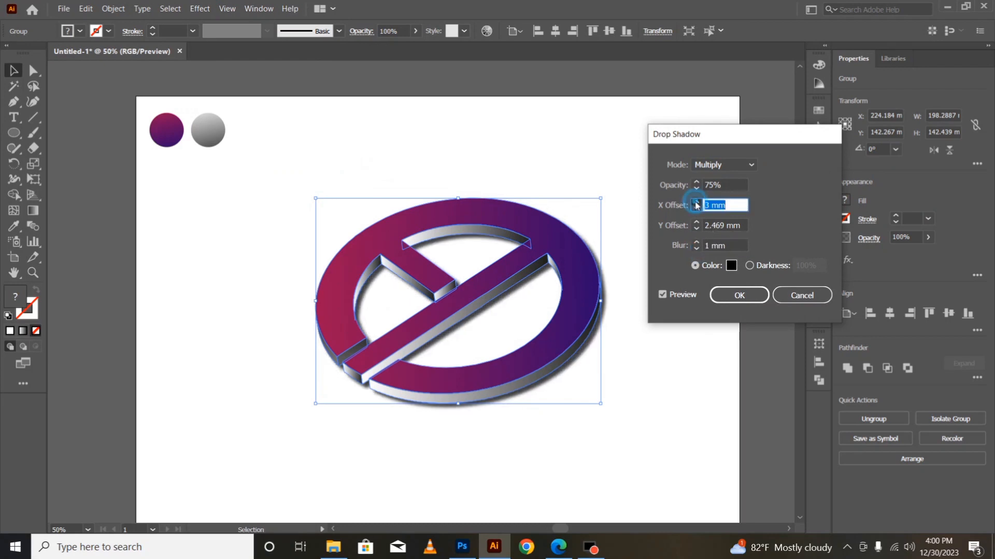
left_click(696, 202)
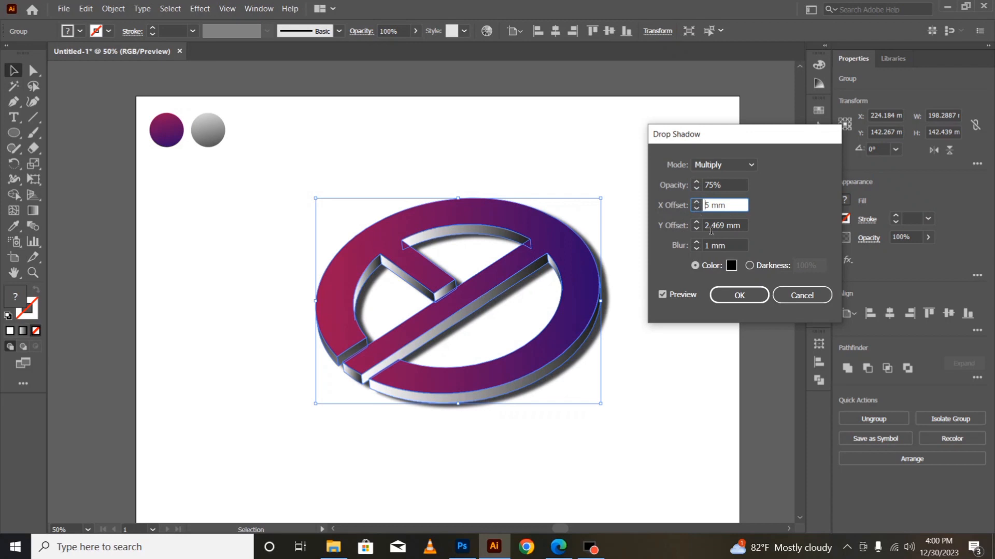
left_click(736, 293)
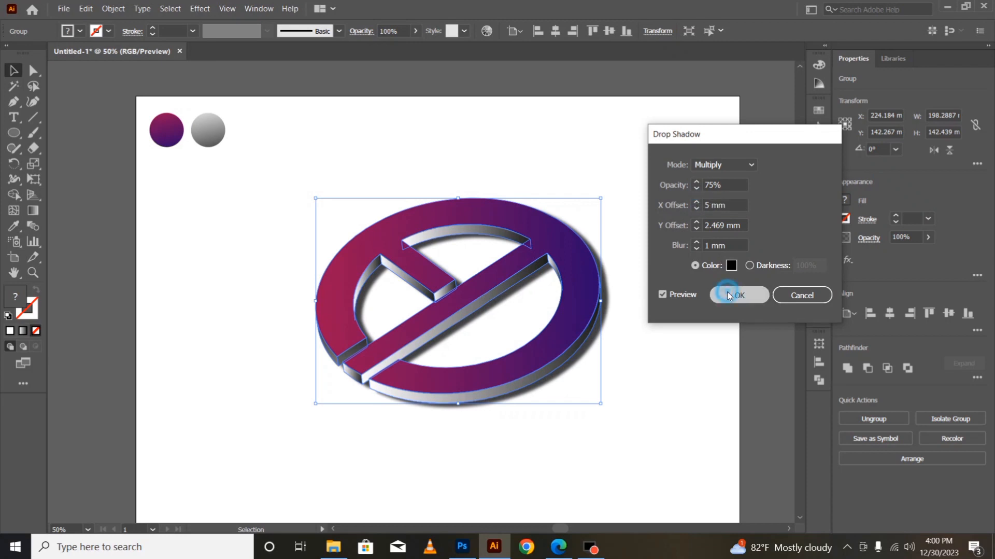
left_click(686, 382)
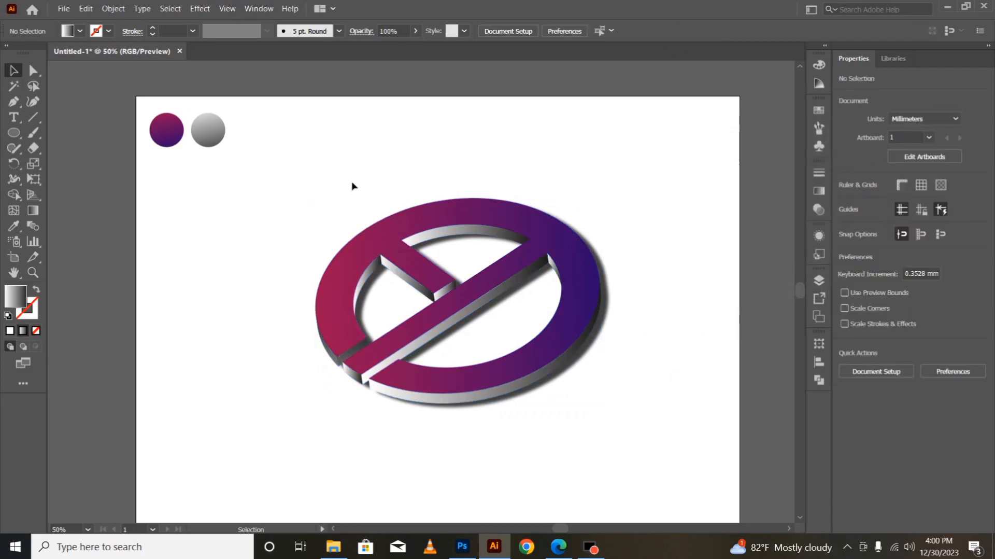
left_click_drag(315, 185, 606, 424)
left_click(629, 428)
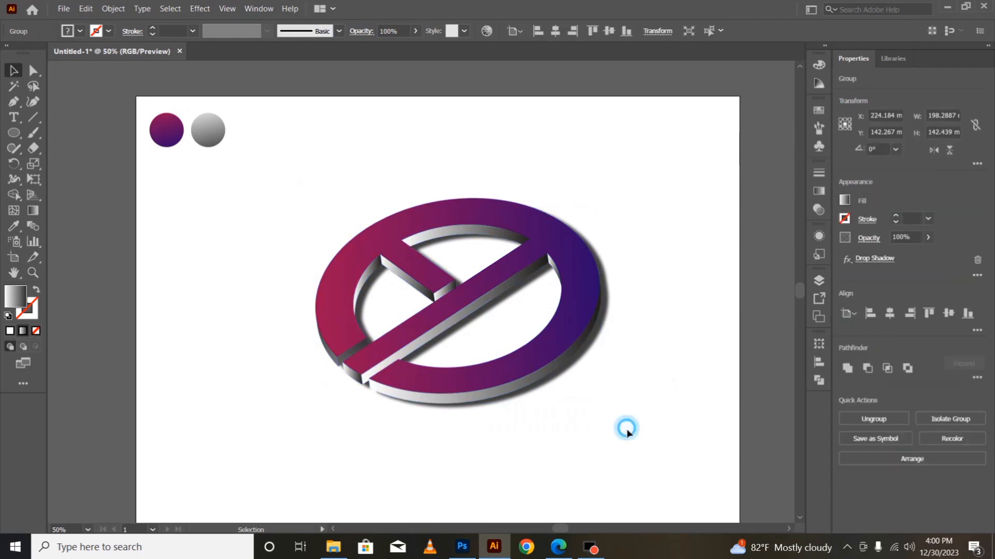
left_click(596, 492)
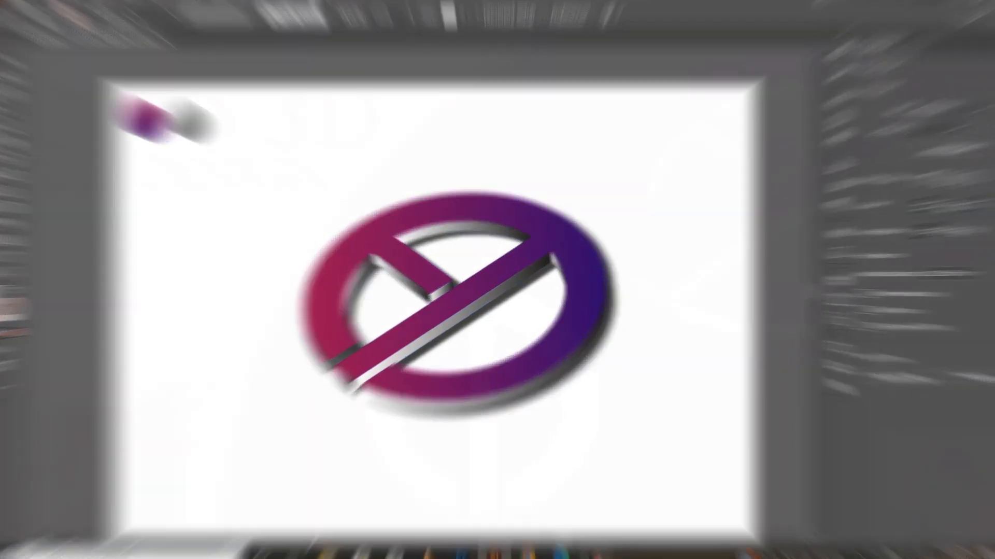